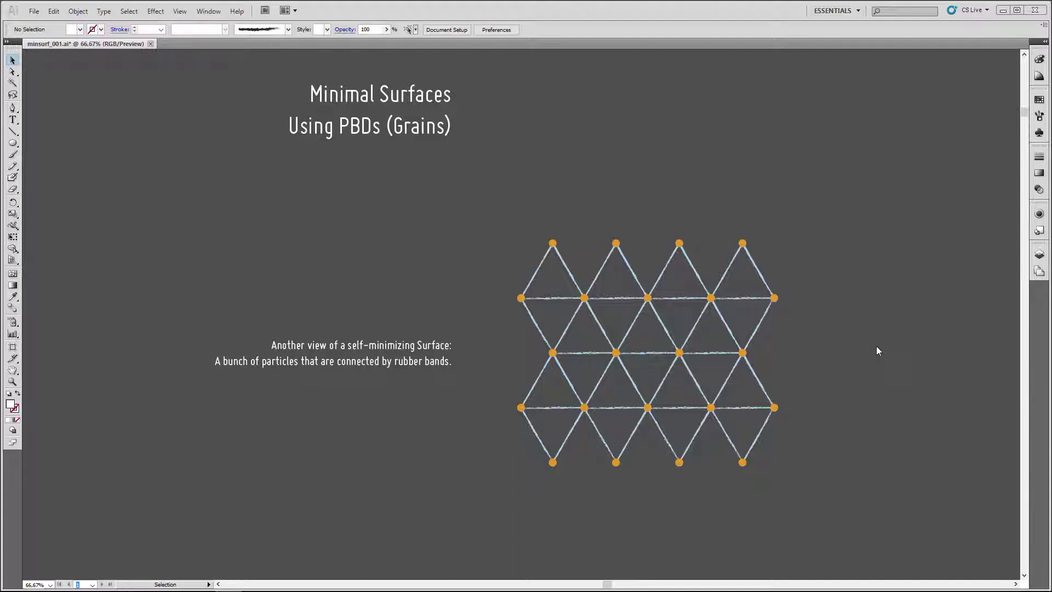
Scroll the Illustrator artboard down to the slide listing the two restrictions with purple fixed points
scroll(876, 346, down, 5)
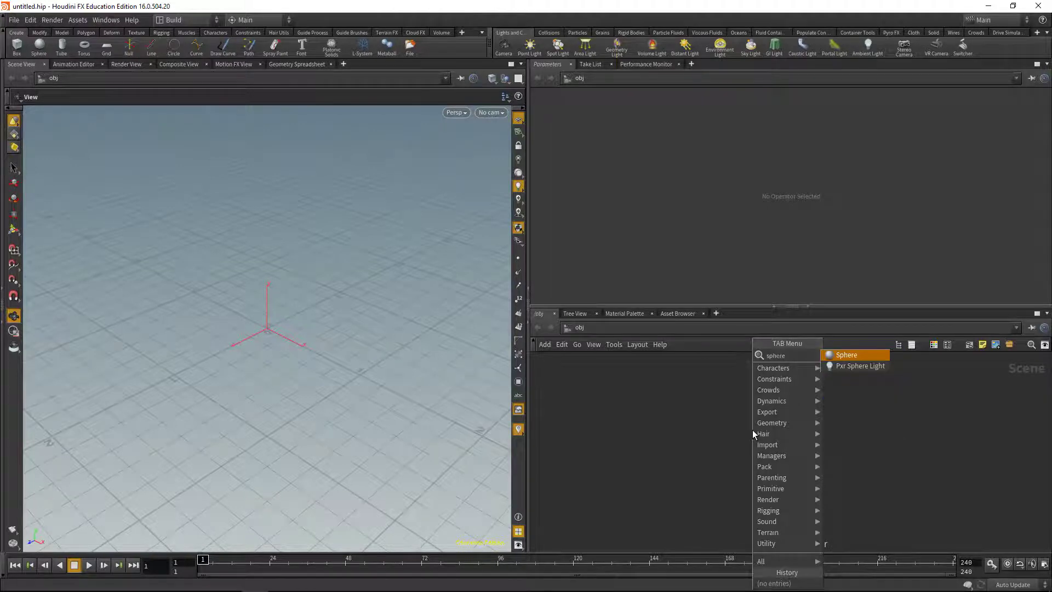
Add sphere1 as a Polygon sphere with Frequency 32
key(Escape)
key(Return)
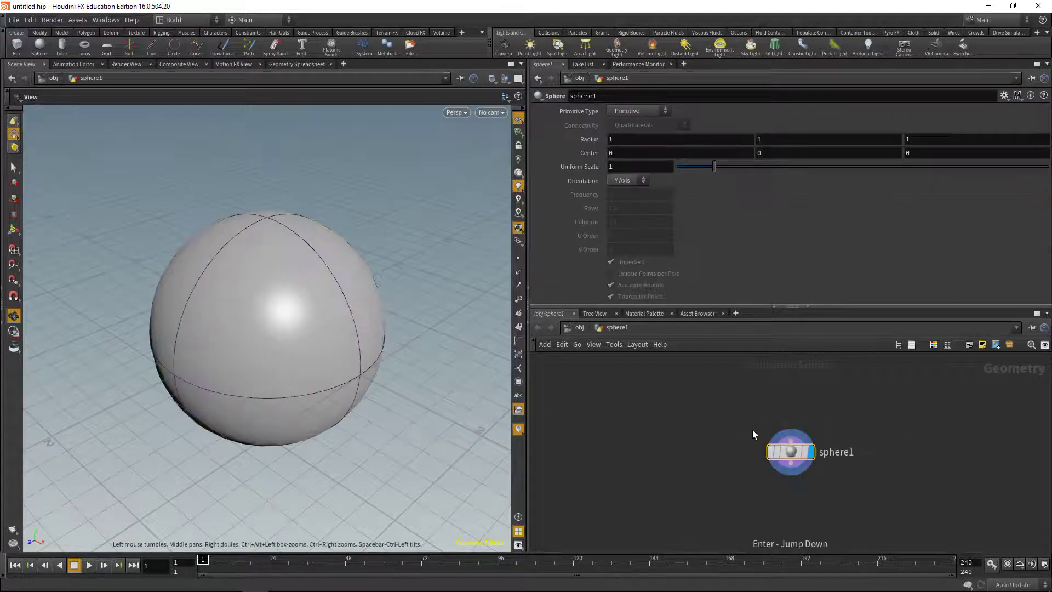
click(637, 111)
click(631, 133)
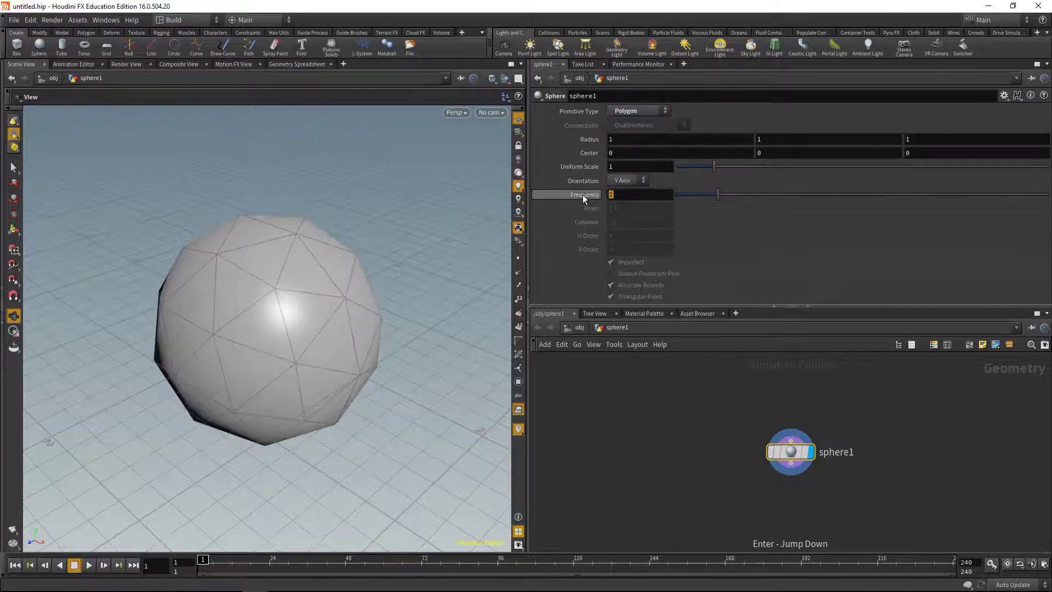
mouse_move(583, 199)
text(2)
key(Return)
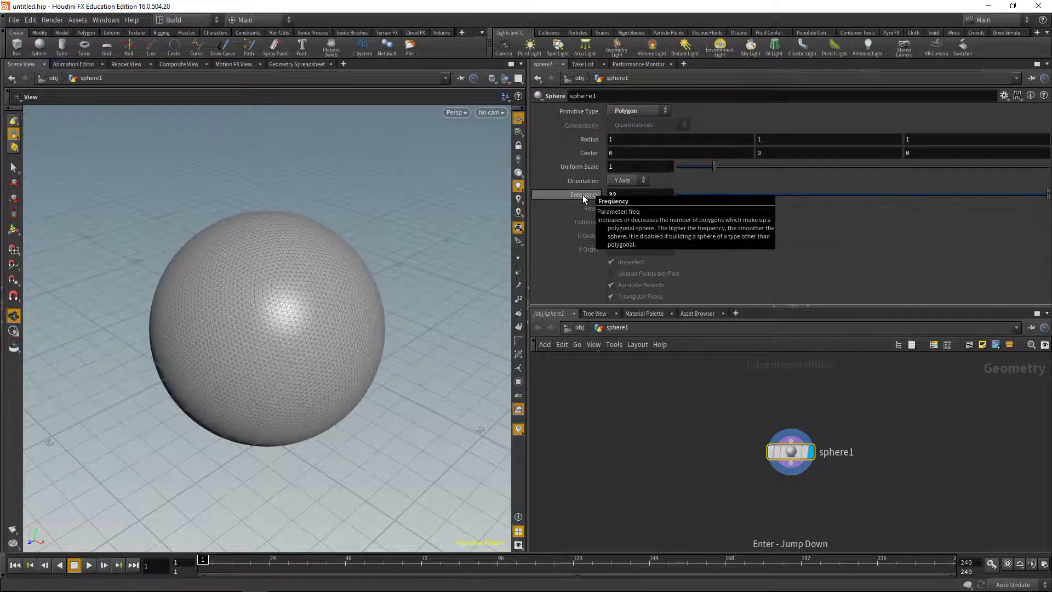
middle_drag(704, 453, 705, 417)
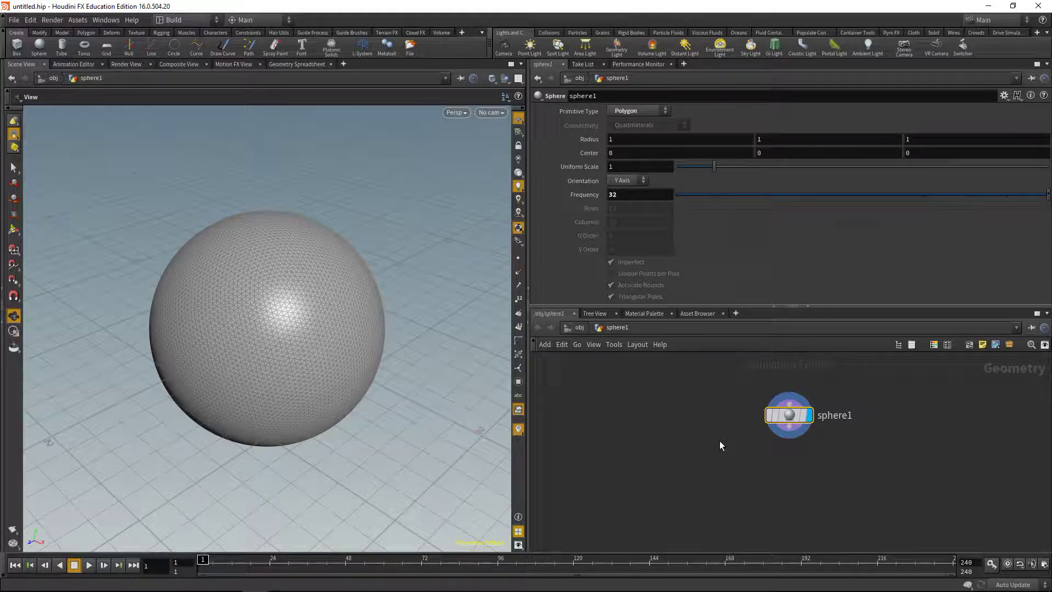
Add a Scatter node below sphere1 and wire the sphere into it
key(Tab)
text(scatter)
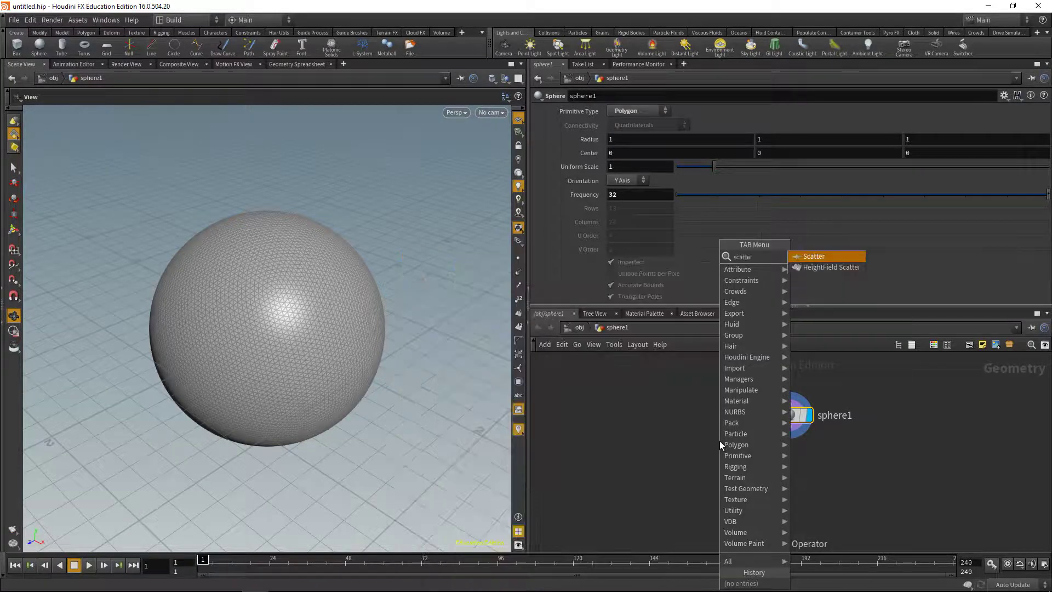
key(Return)
drag(718, 443, 850, 490)
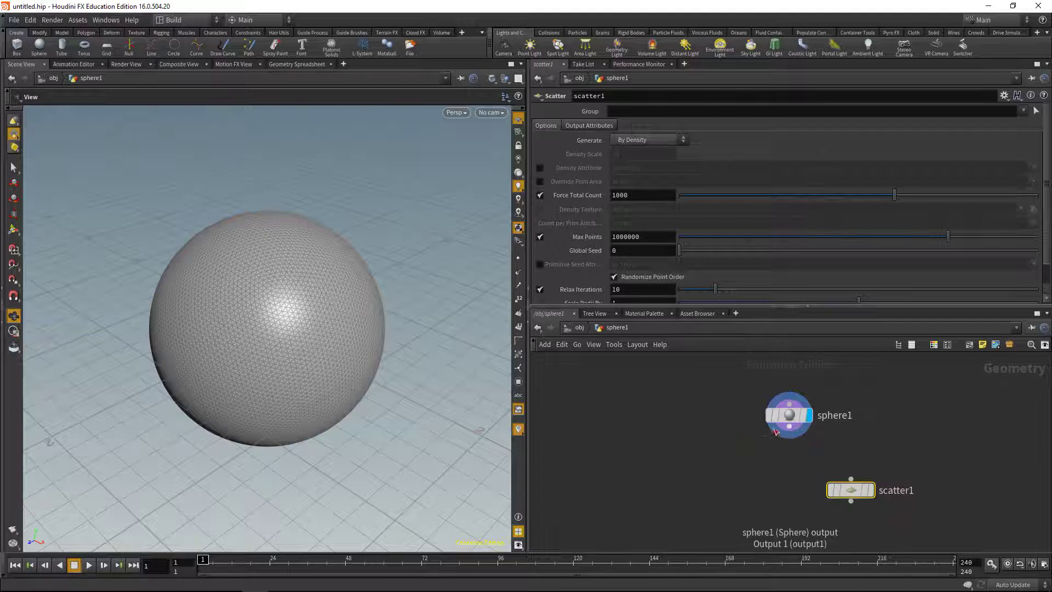
click(789, 433)
click(849, 476)
middle_drag(824, 519, 791, 464)
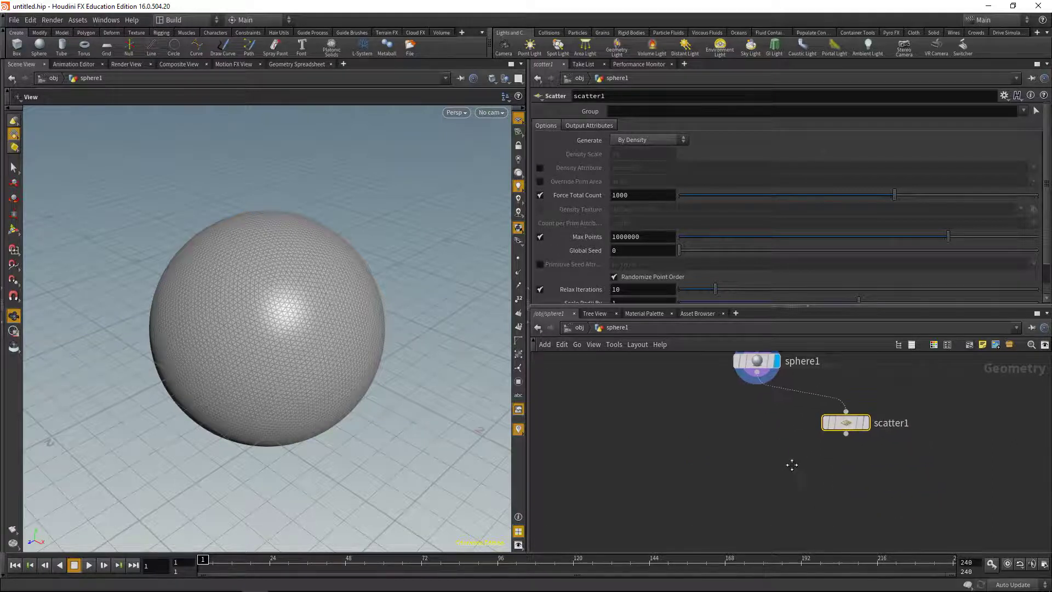
Add a Copy to Points node with the scattered points in its target input
key(Tab)
text(copy)
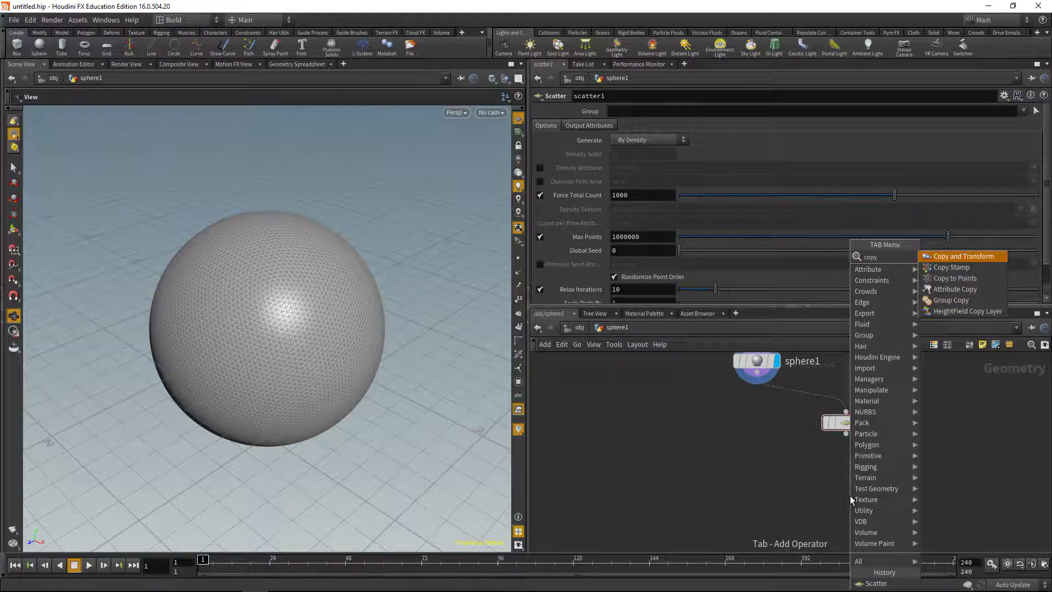
key(Down)
key(Down)
key(Return)
click(849, 495)
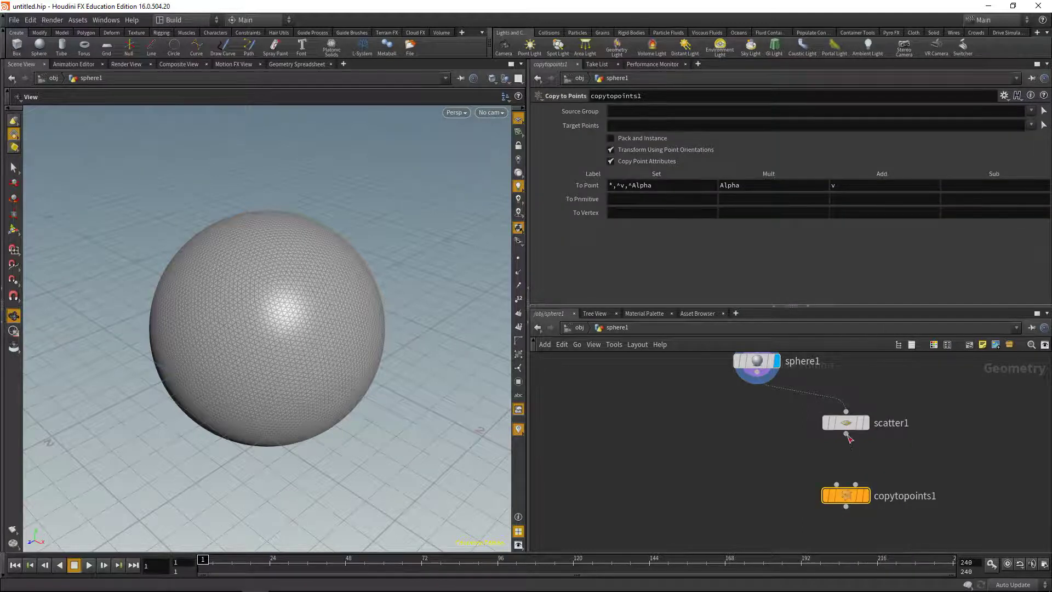
drag(846, 434, 855, 484)
Wire a new sphere2 with Uniform Scale .2 into the copy's source input
key(Tab)
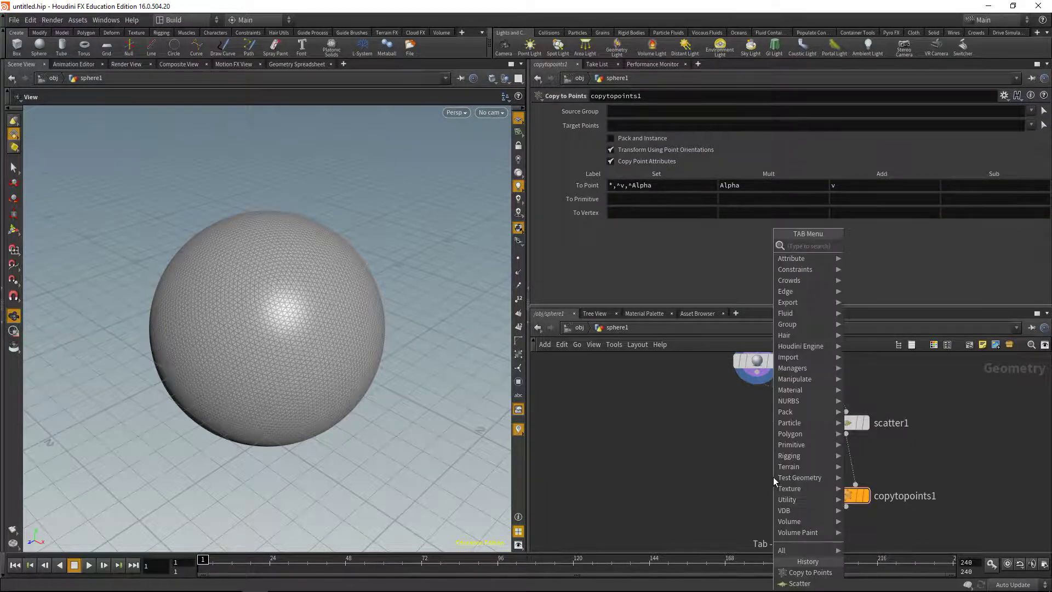
text(sphere)
key(Return)
click(774, 477)
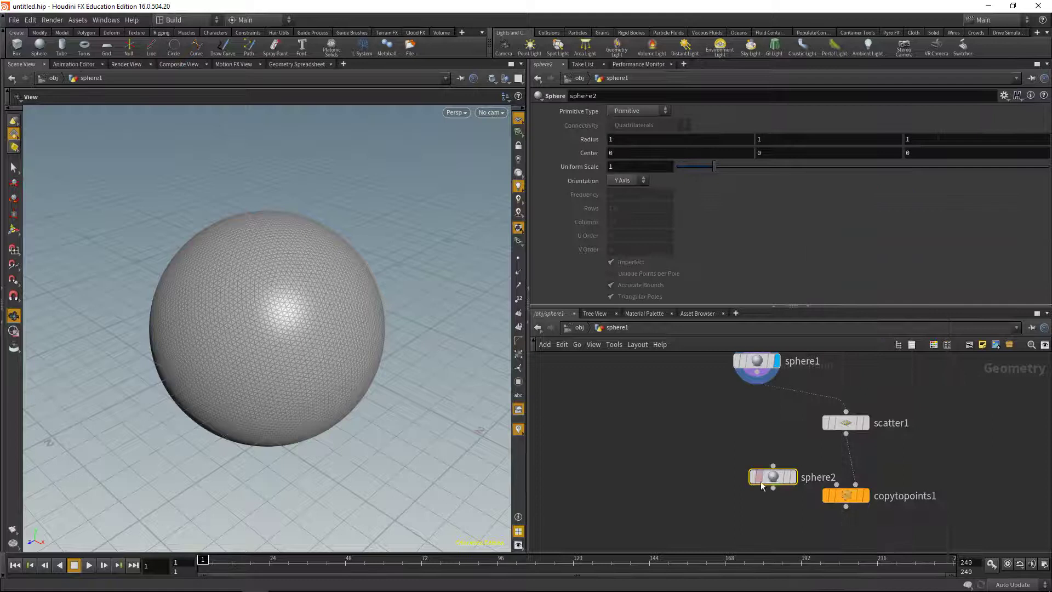
drag(762, 483, 836, 484)
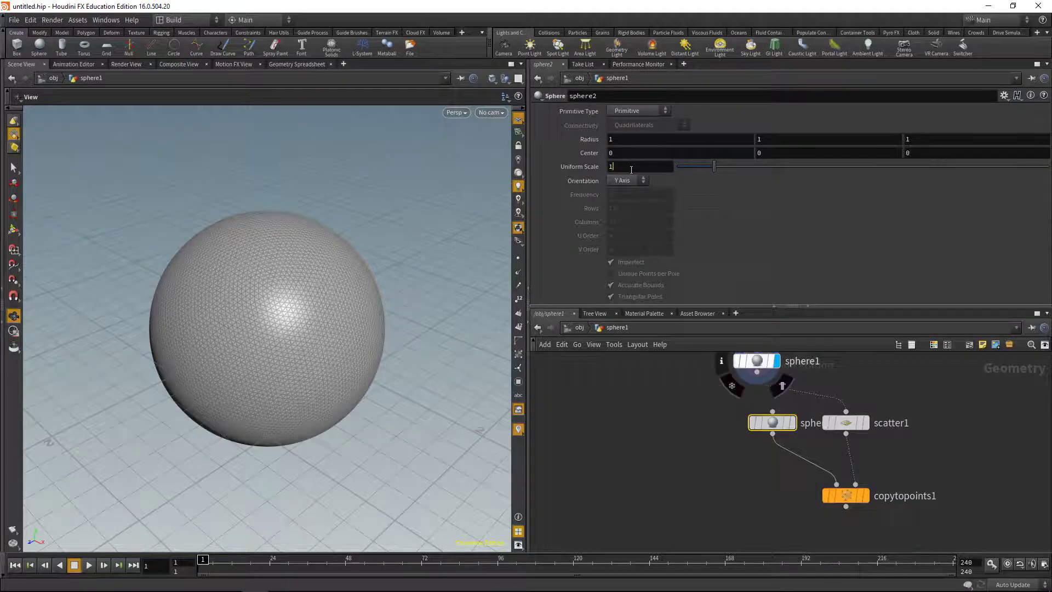
key(BackSpace)
text(.2)
key(Return)
Set scatter1's Force Total Count to 5 and display the five copied spheres
click(846, 423)
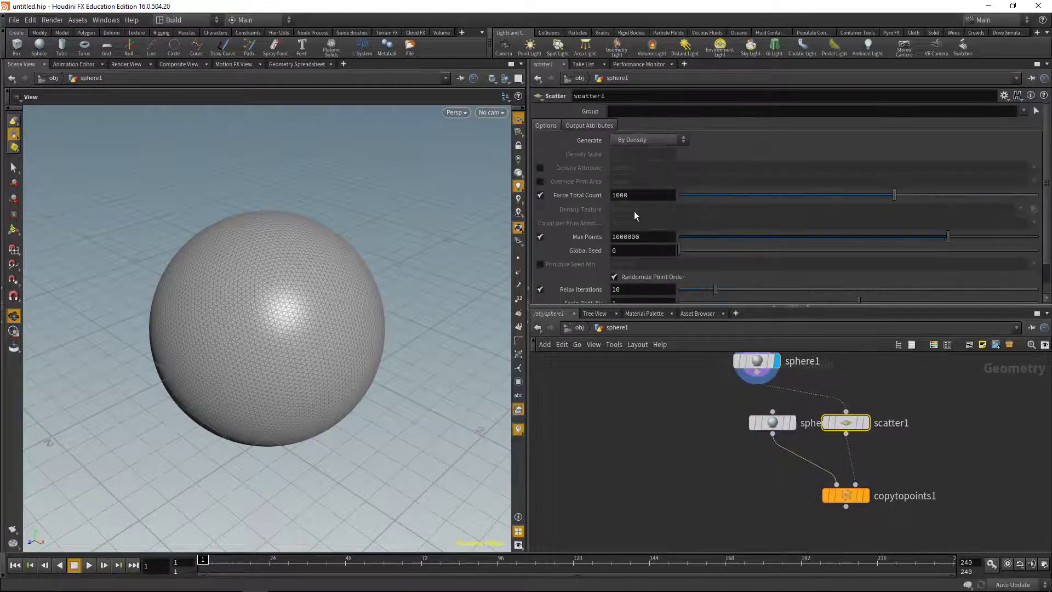
double_click(639, 194)
text(5)
key(Return)
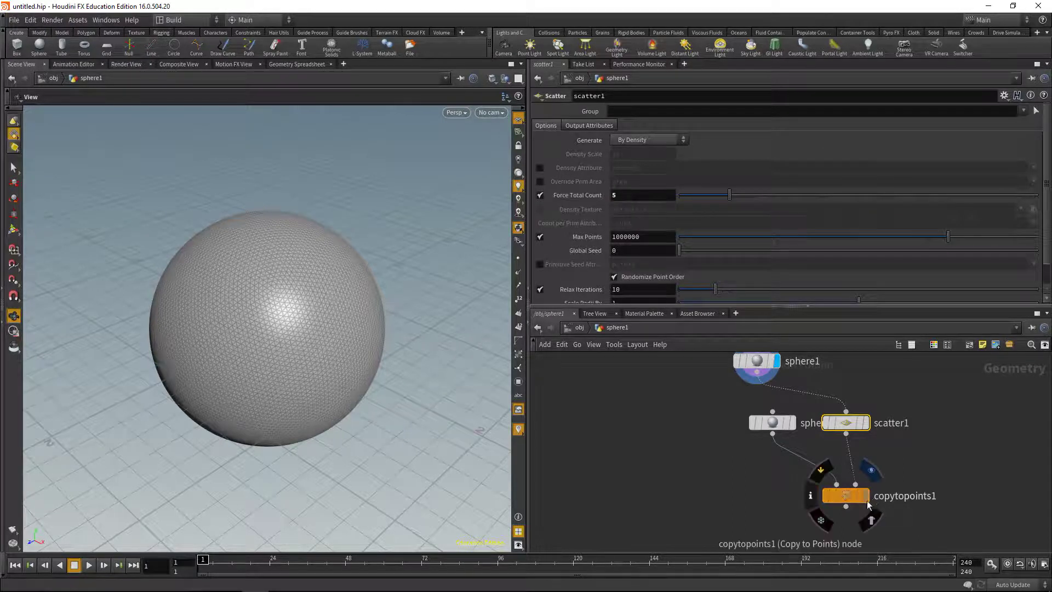
click(866, 495)
scroll(898, 515, down, 1)
key(Tab)
Add a Group node fed by sphere1 with the copied spheres in its second input
text(group)
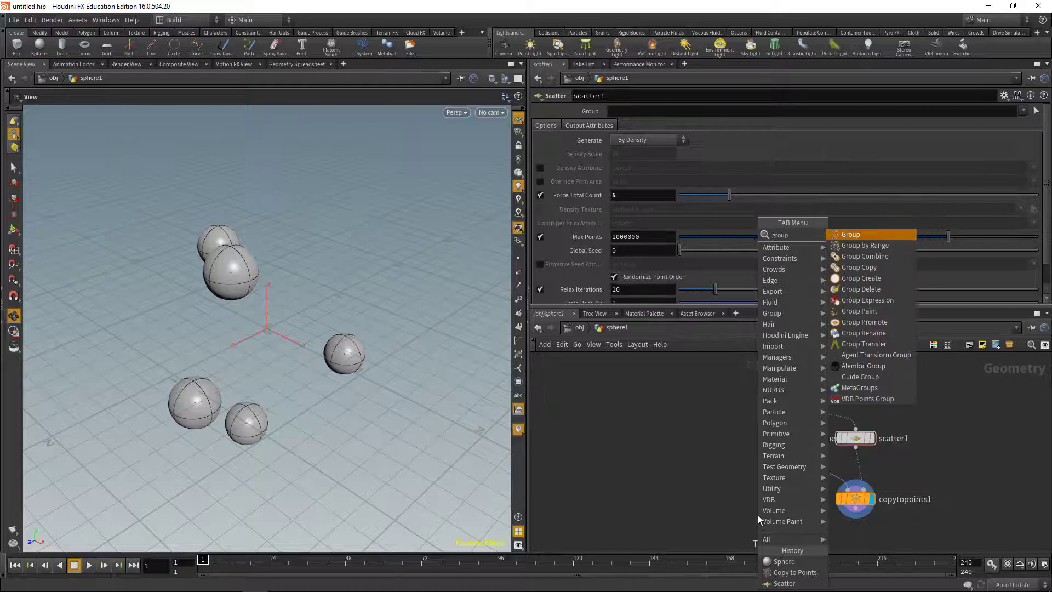
key(Return)
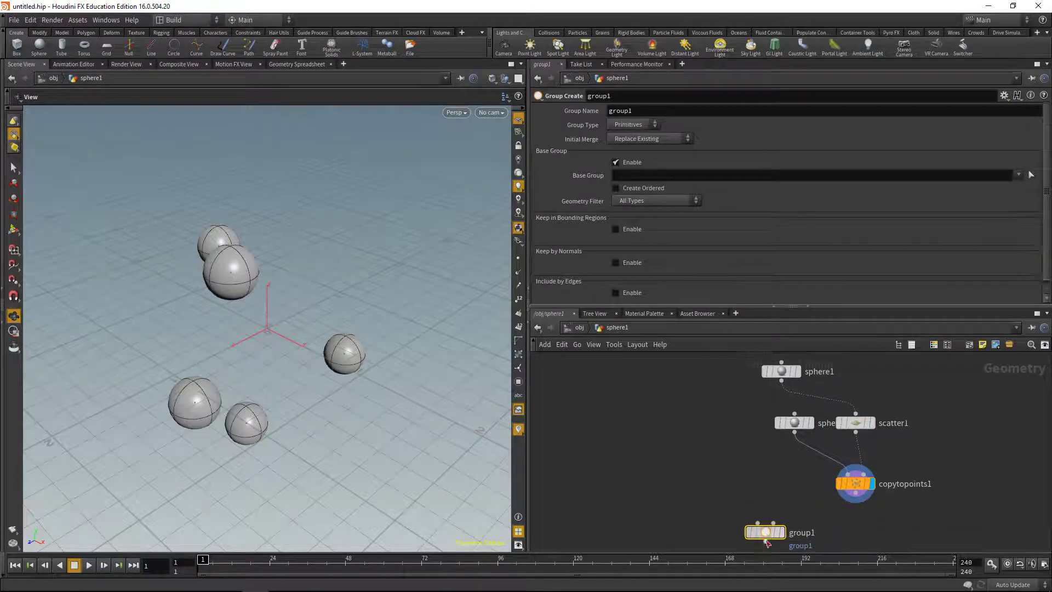
click(764, 533)
click(781, 381)
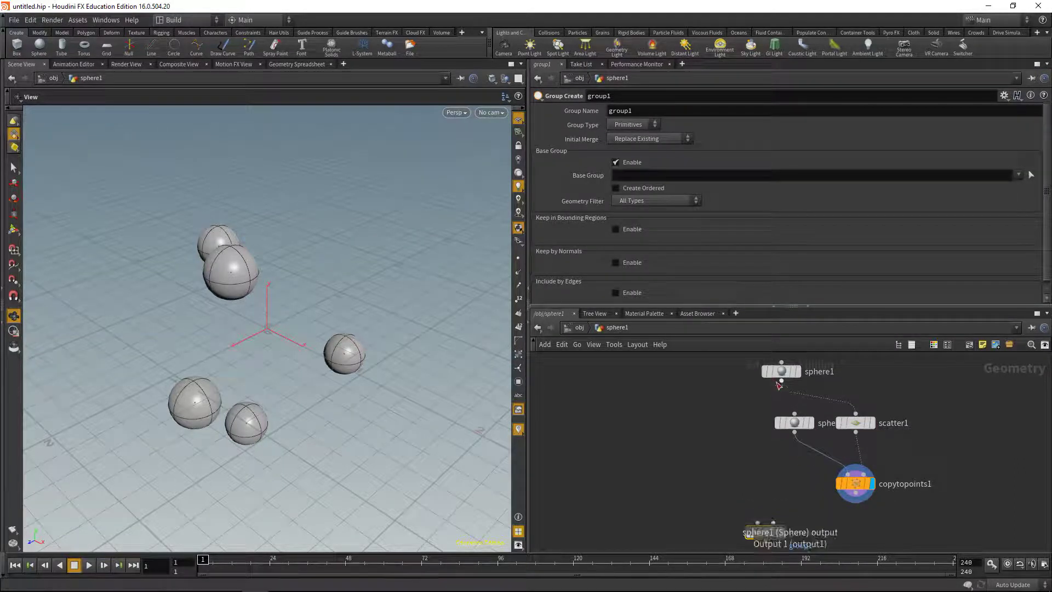
click(758, 524)
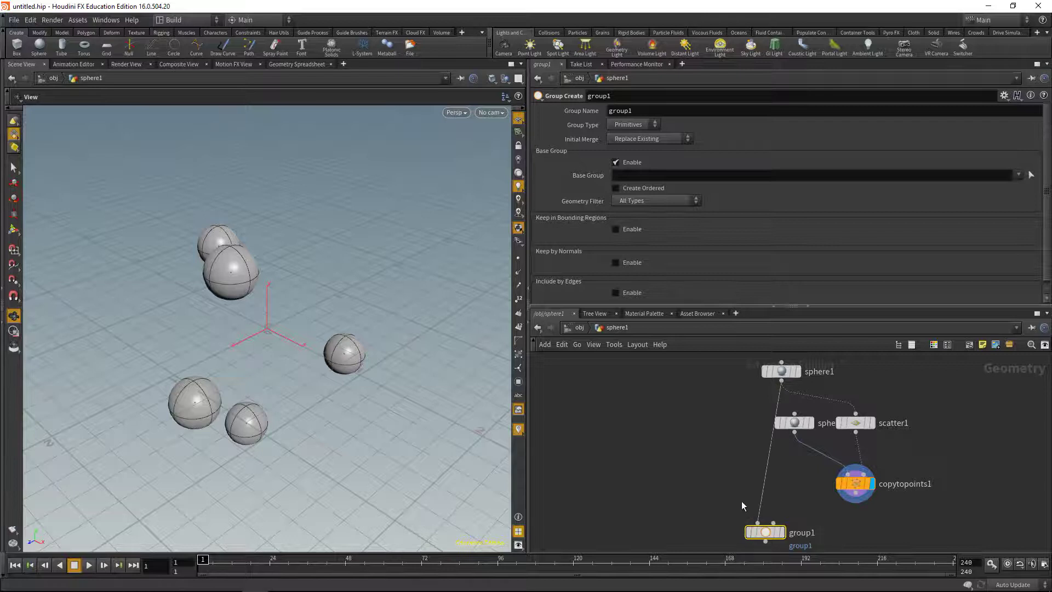
click(855, 499)
click(772, 523)
Make group1 a points group named 'fixed' bounded by Bounding Object (points only), and display it
click(635, 124)
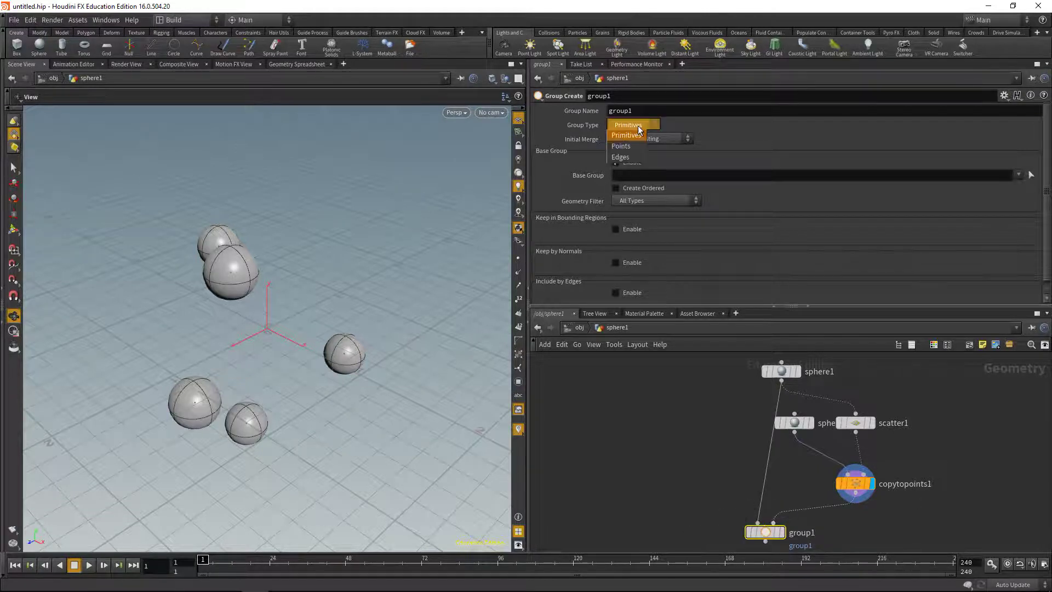
click(621, 146)
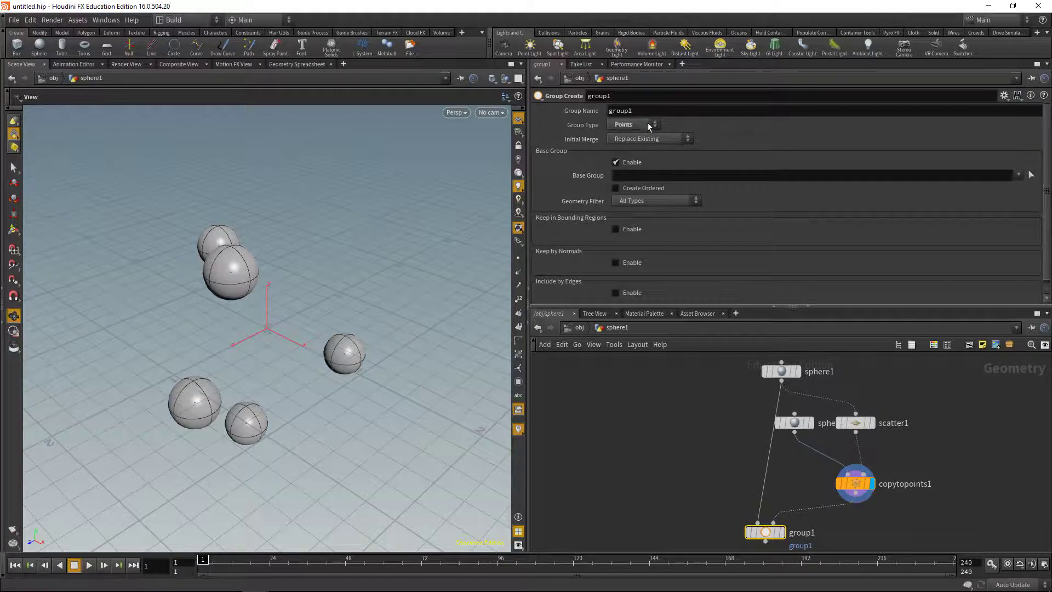
double_click(620, 111)
text(fixed)
click(616, 162)
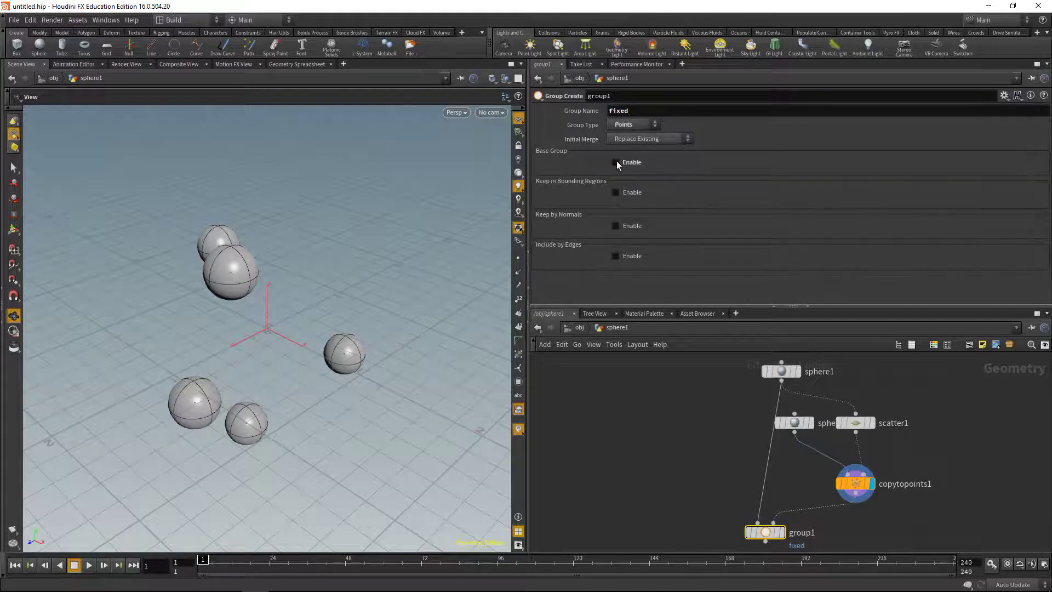
click(616, 192)
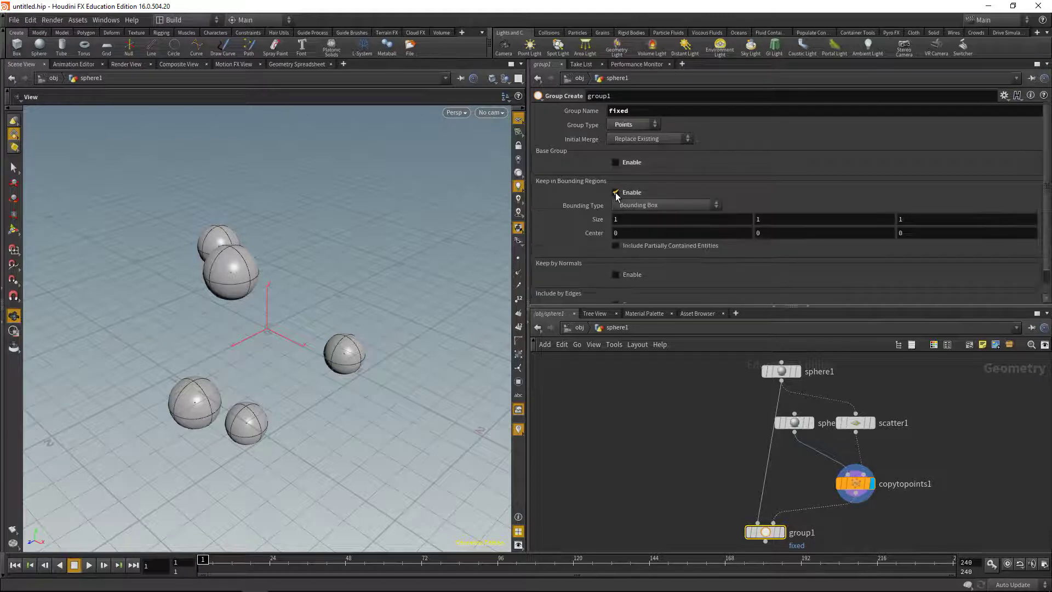
click(640, 205)
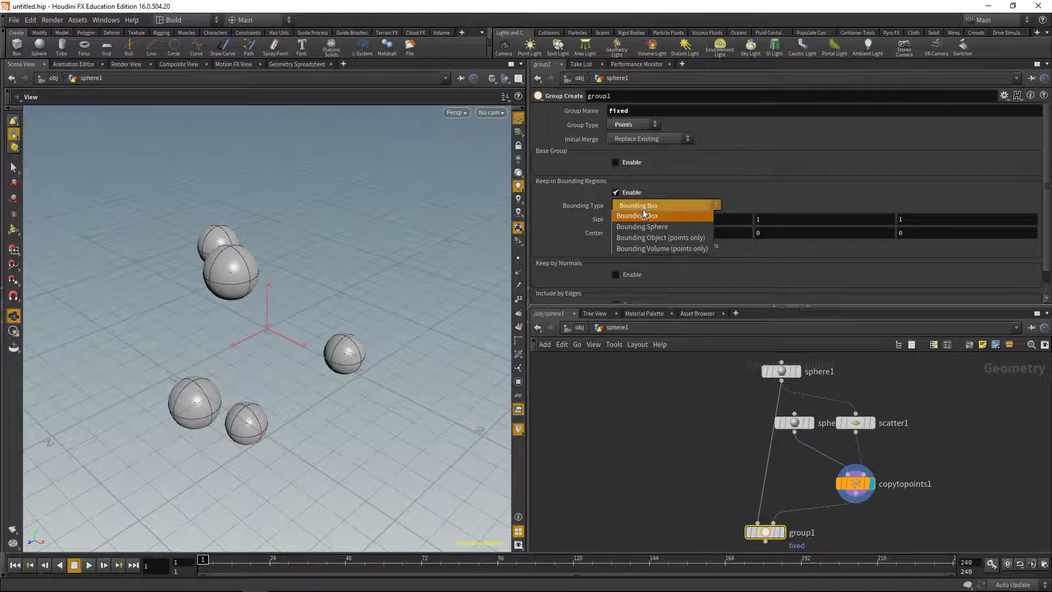
click(659, 238)
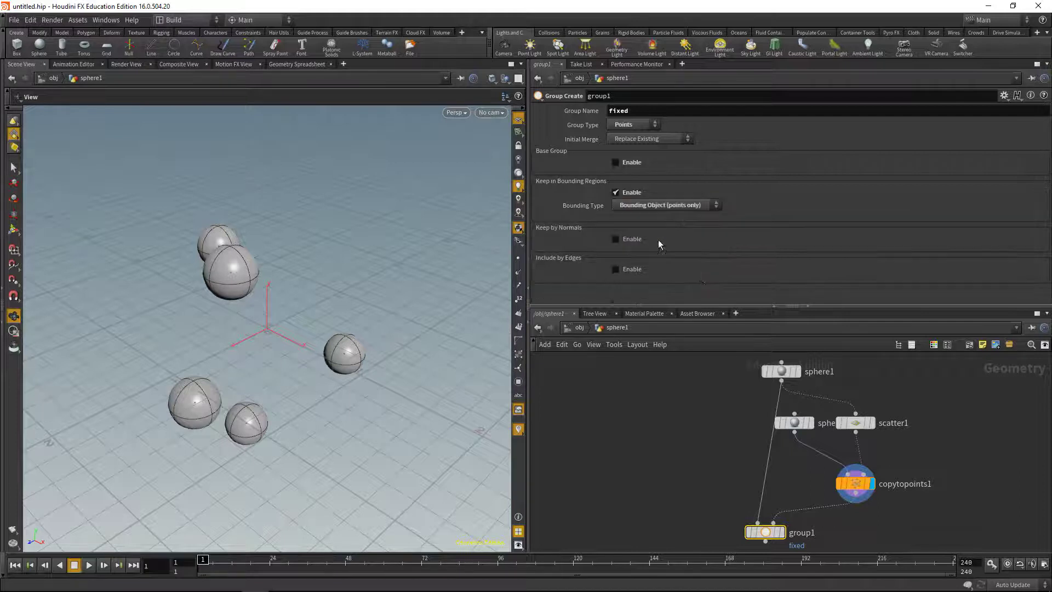
click(784, 533)
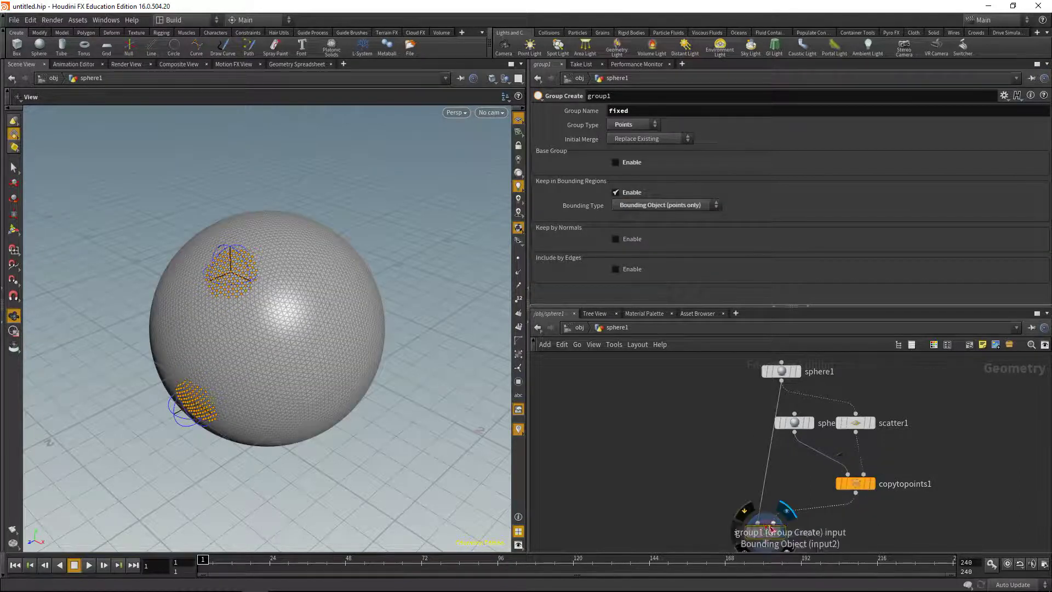
drag(282, 333, 361, 307)
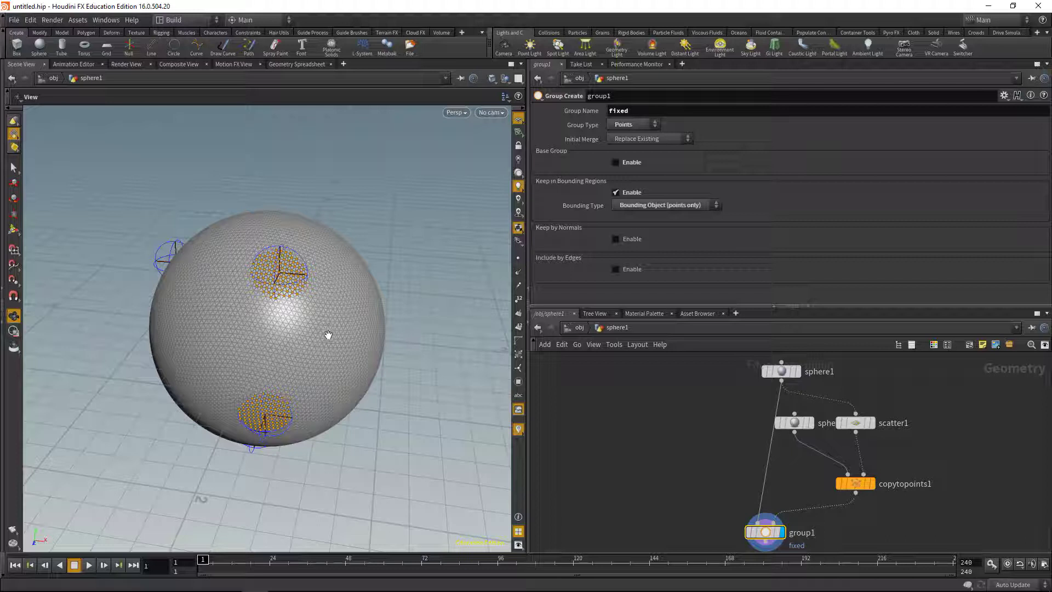
Insert a Convert Line node between sphere1 and group1 to produce restlength line segments
key(Tab)
text(convert)
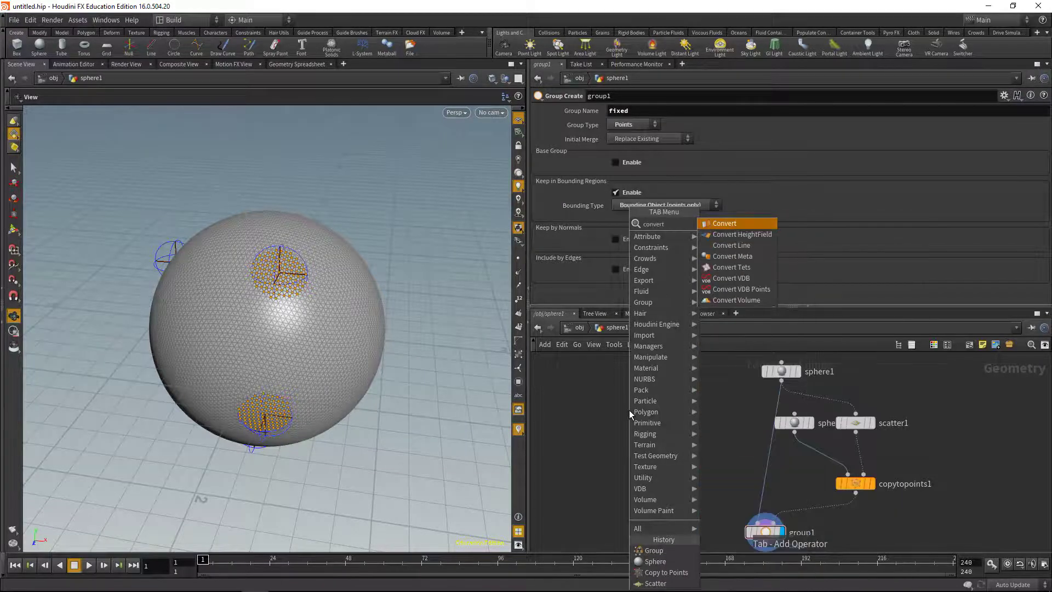
key(Down)
key(Return)
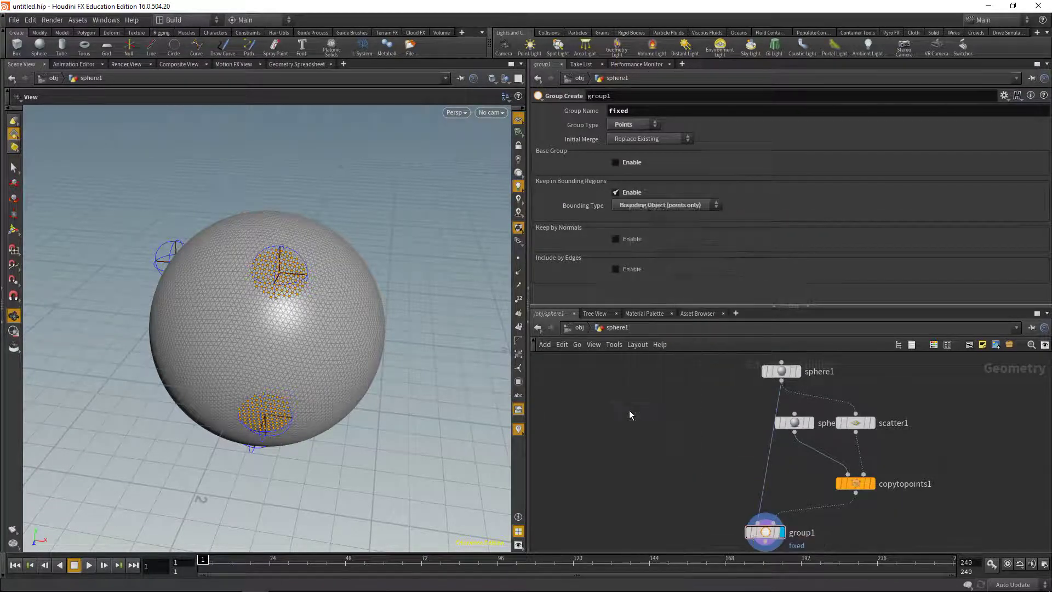
click(718, 470)
drag(719, 470, 721, 447)
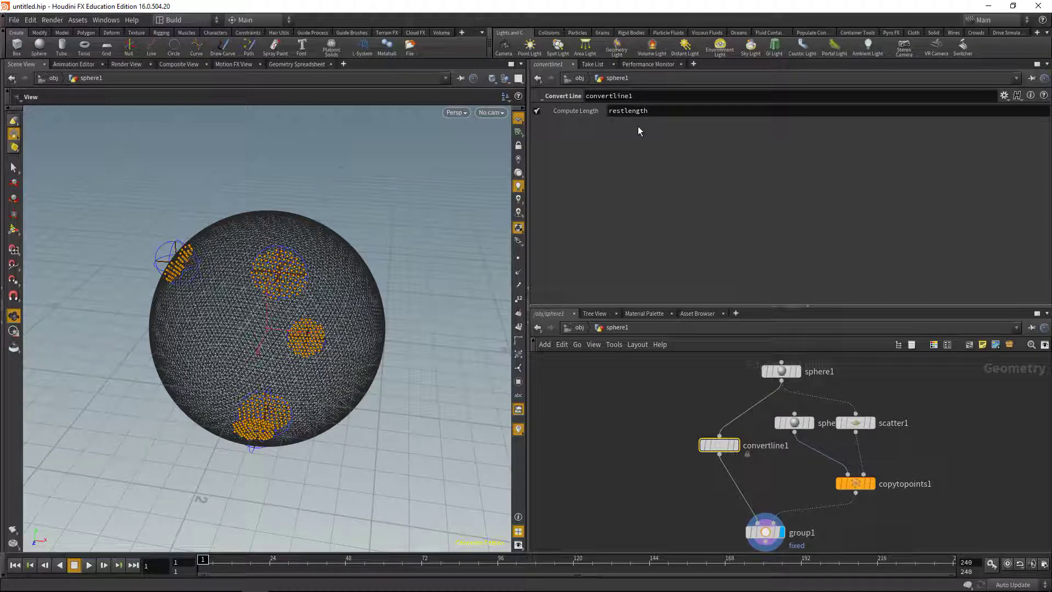
middle_drag(656, 493, 663, 416)
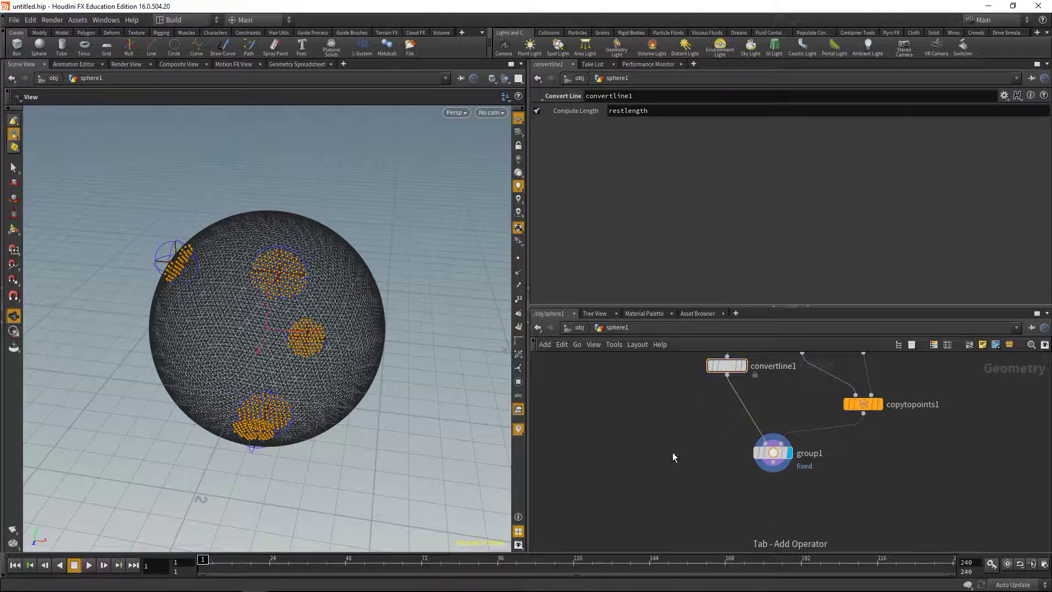
key(Tab)
Add primitivewrangle1 under group1 with the expression 'f@restlength *= .1;'
text(primiw)
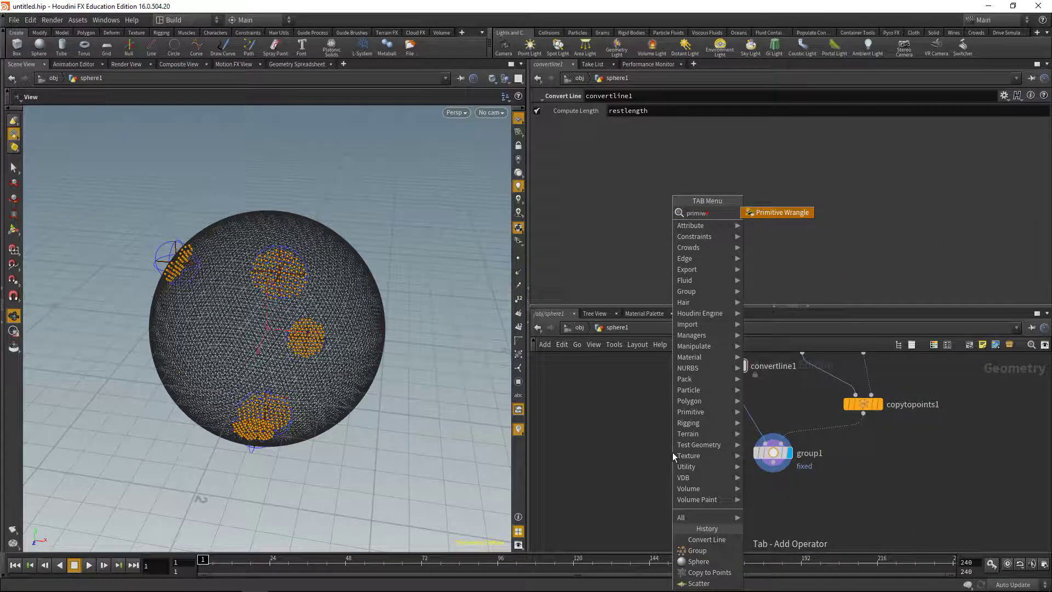
key(Return)
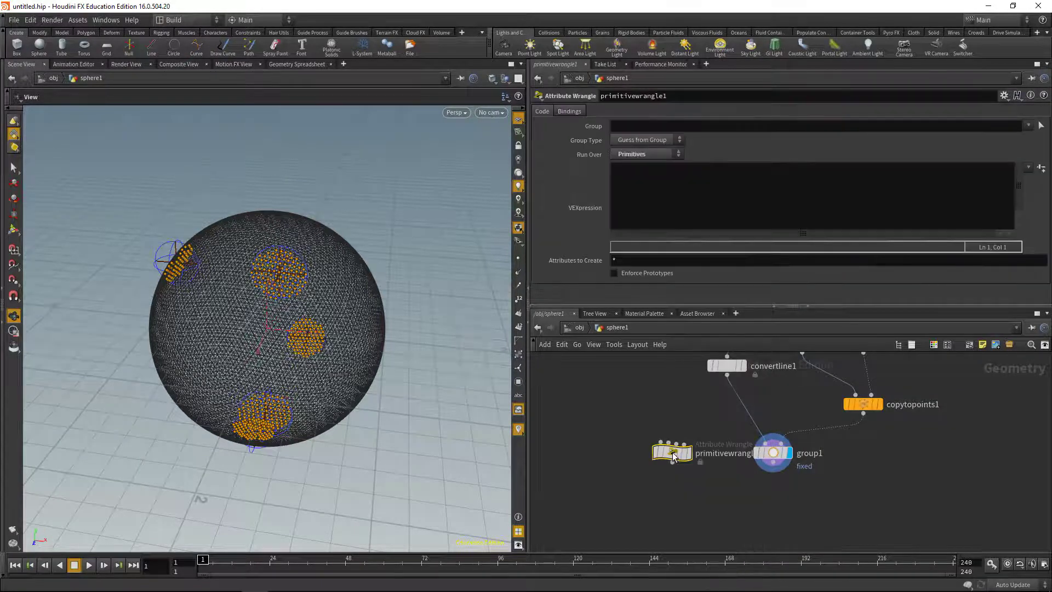
click(760, 489)
click(766, 489)
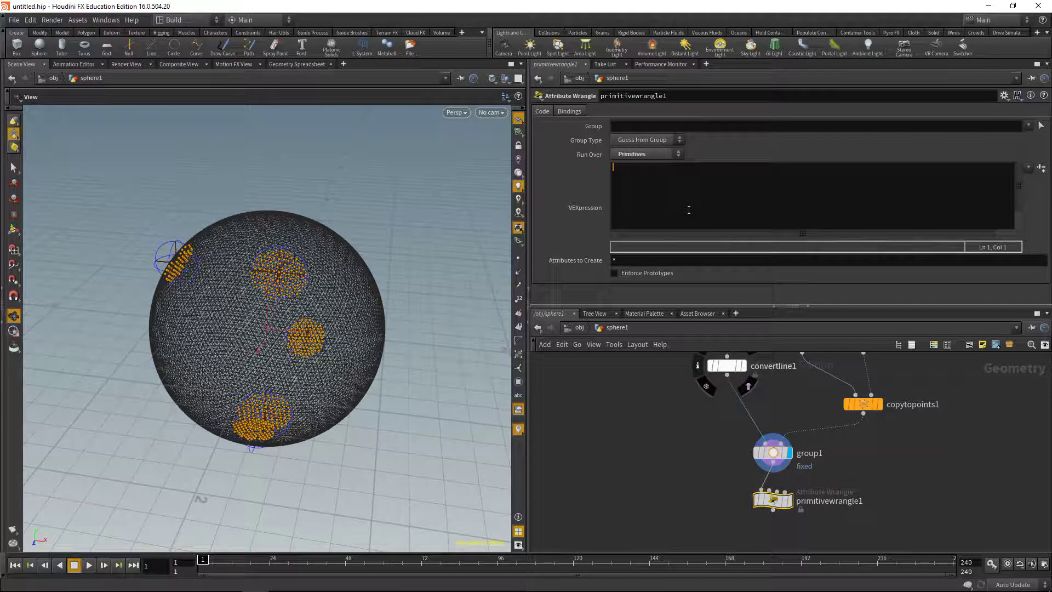
text(f@restlength)
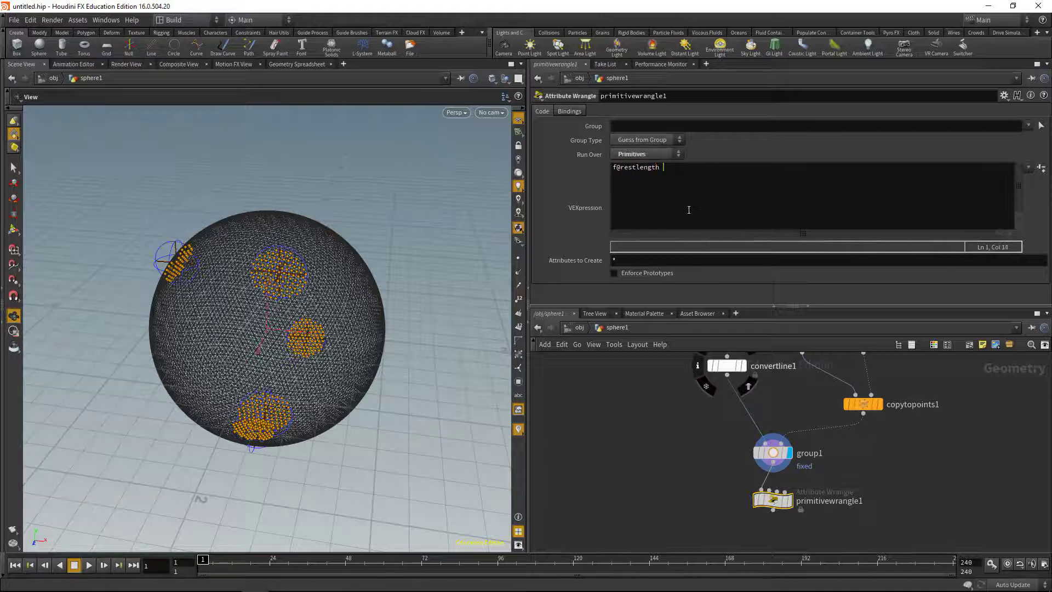
text( *= .1;)
scroll(327, 326, up, 3)
scroll(328, 326, up, 5)
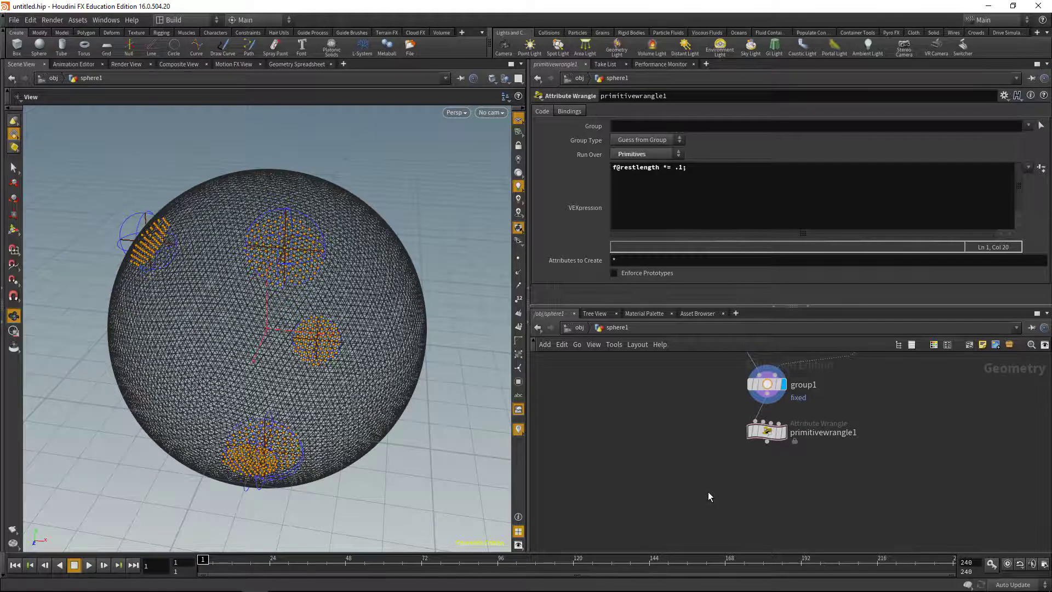
Add pointwrangle1 below primitivewrangle1 with 'f@mass = 1.0;'
key(Tab)
key(Escape)
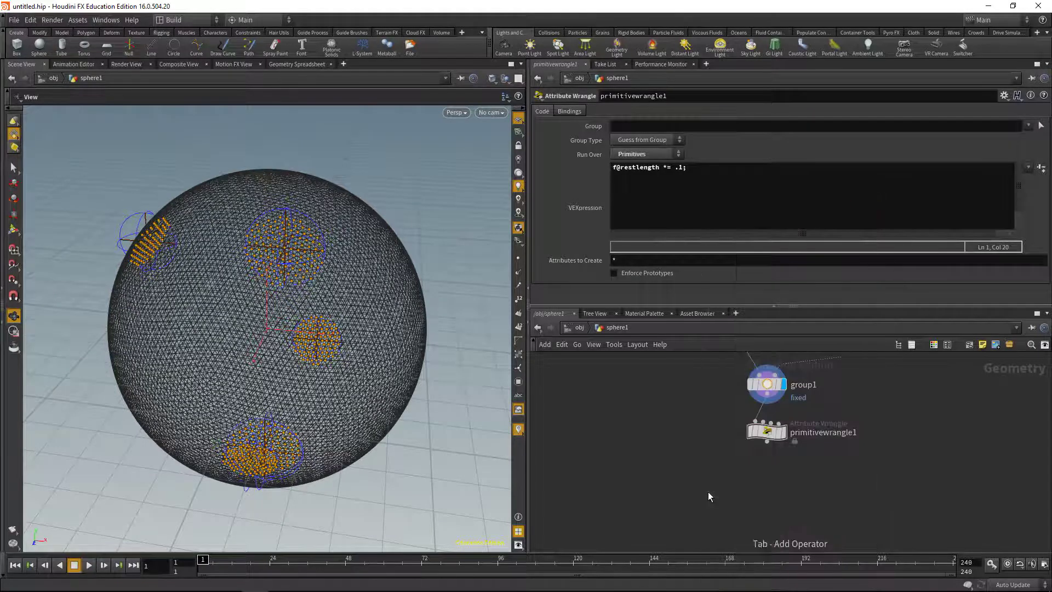
click(767, 467)
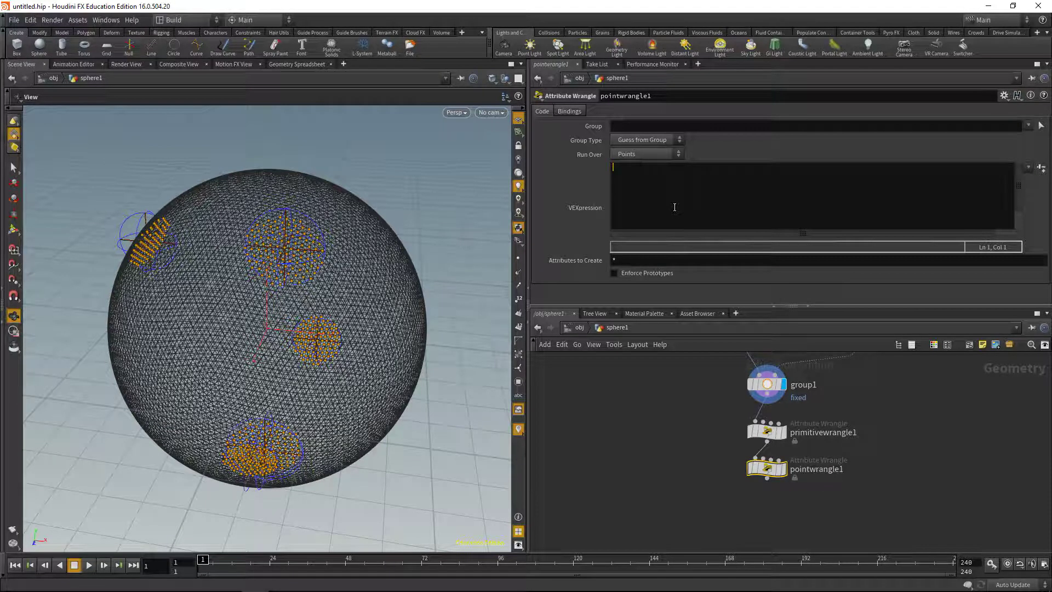
text(f@mass = 1.0;)
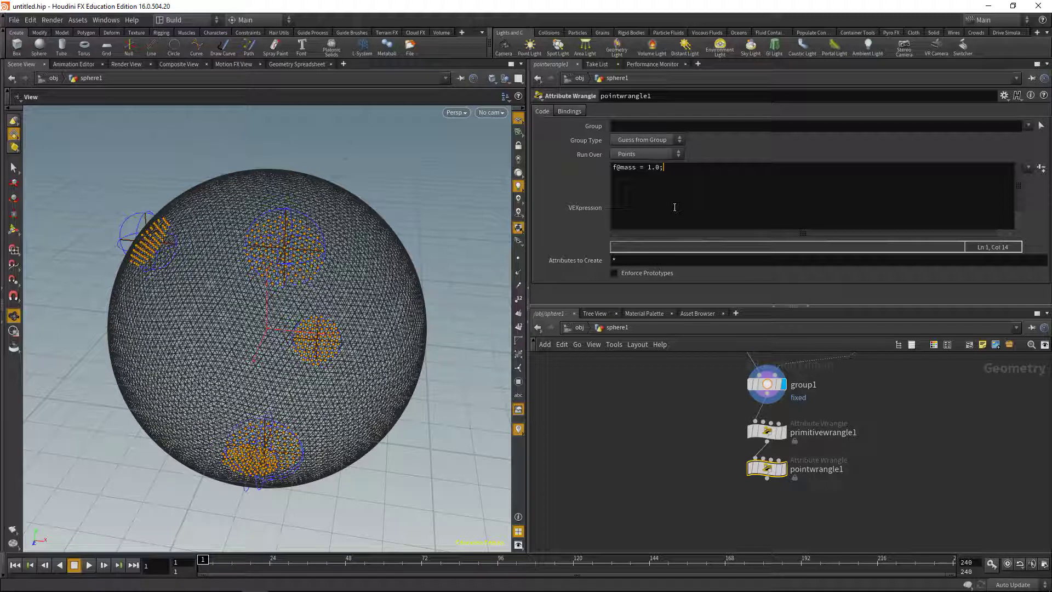
Add pointwrangle2 on group 'fixed' with 'f@mass = 0.0;' and display it
key(Tab)
text(po)
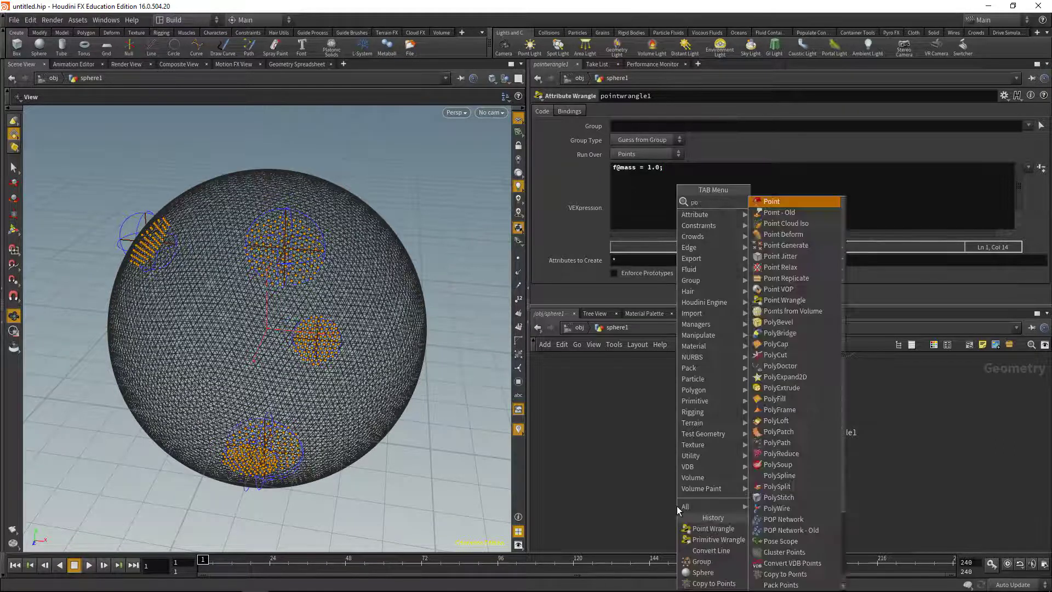
text(int wr)
key(Return)
click(676, 505)
drag(675, 505, 766, 508)
click(656, 124)
text(fixed)
click(647, 194)
text(f@mass)
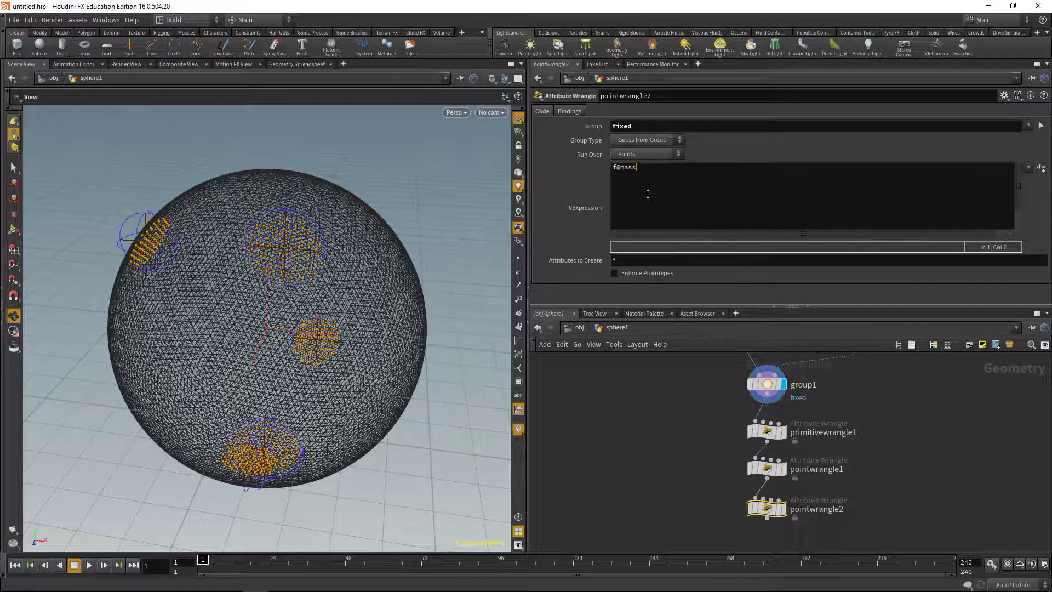
text( = 0.0;)
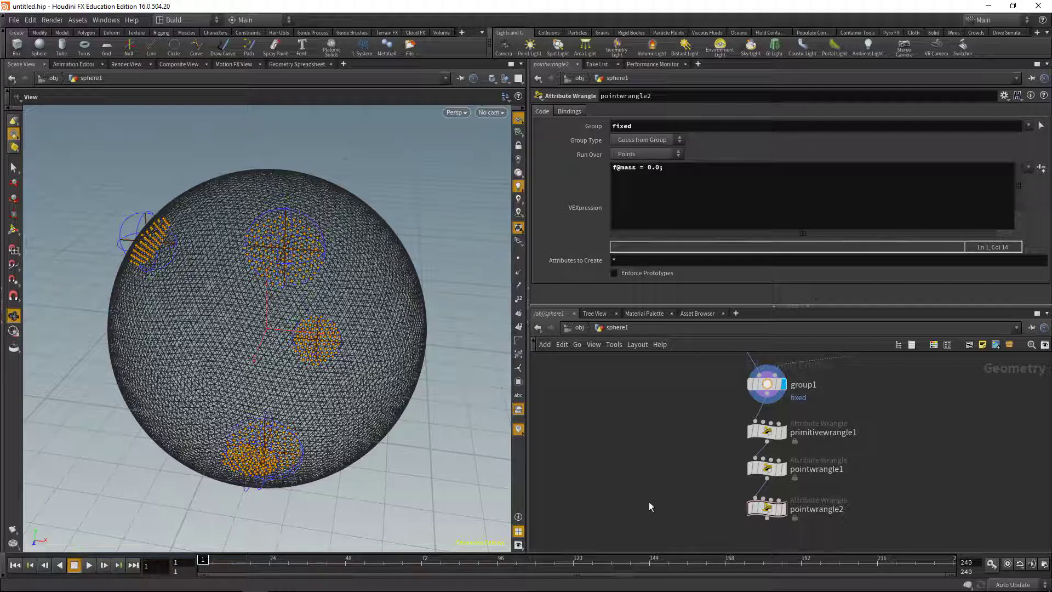
key(r)
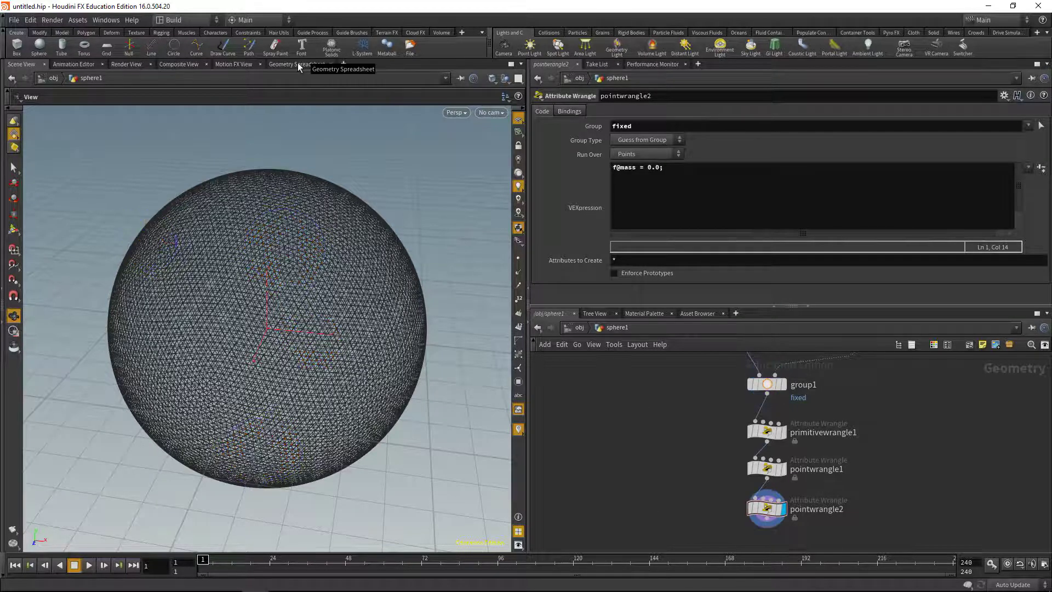
click(299, 64)
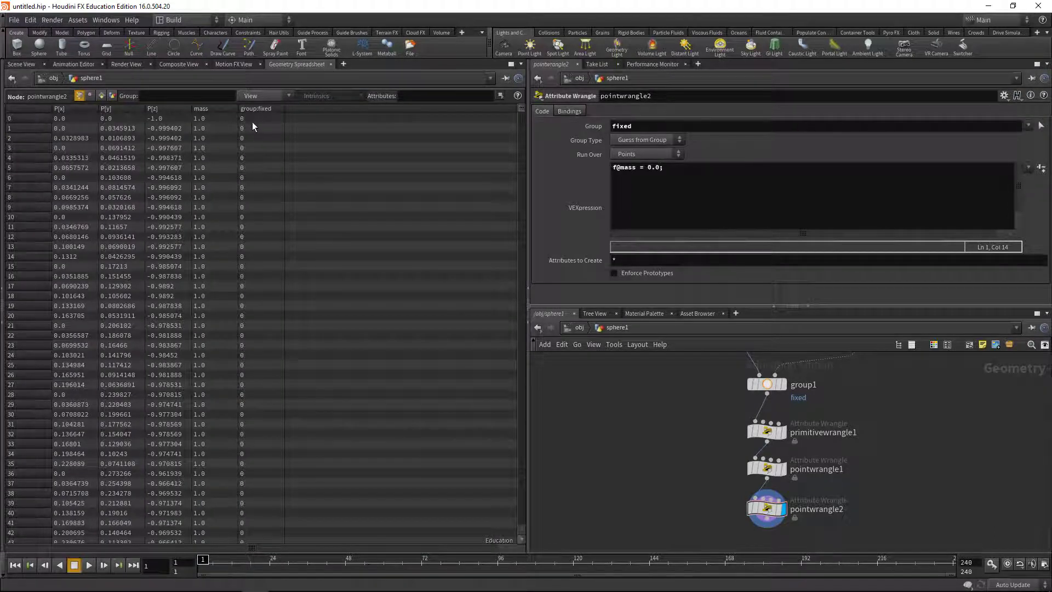
click(267, 109)
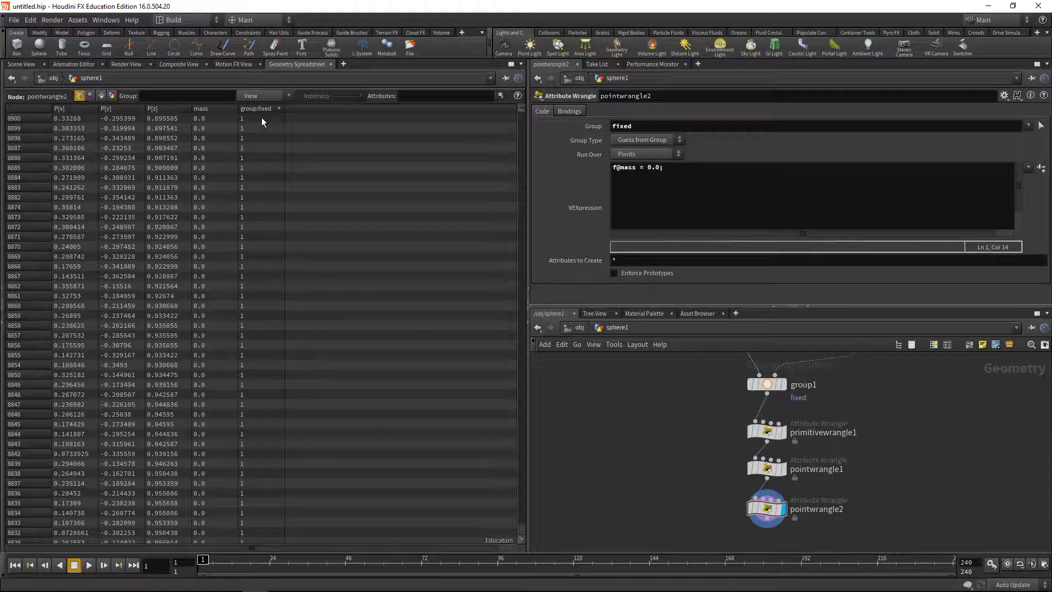
click(101, 95)
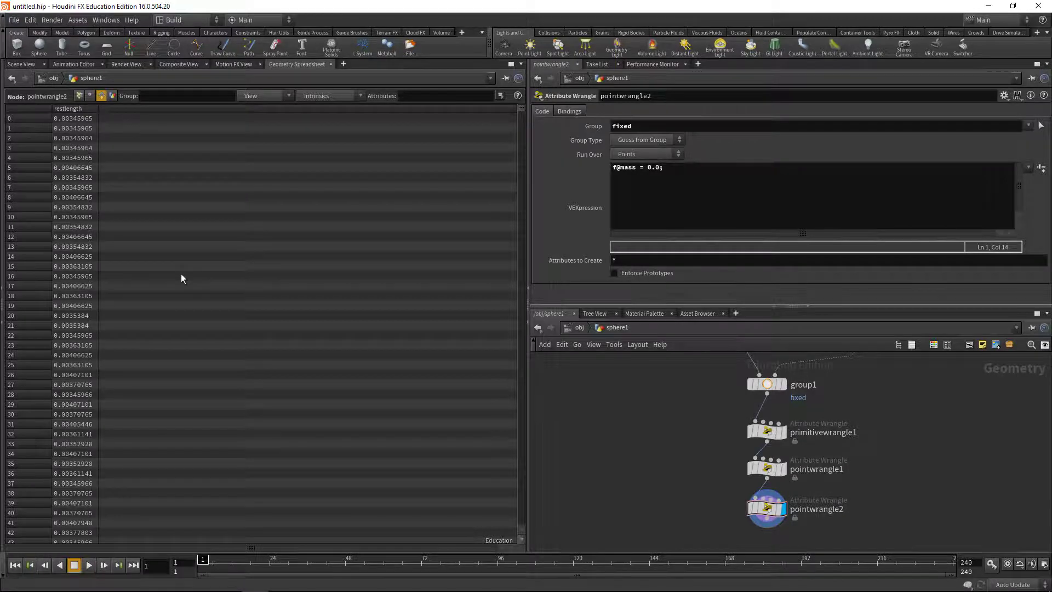
click(24, 64)
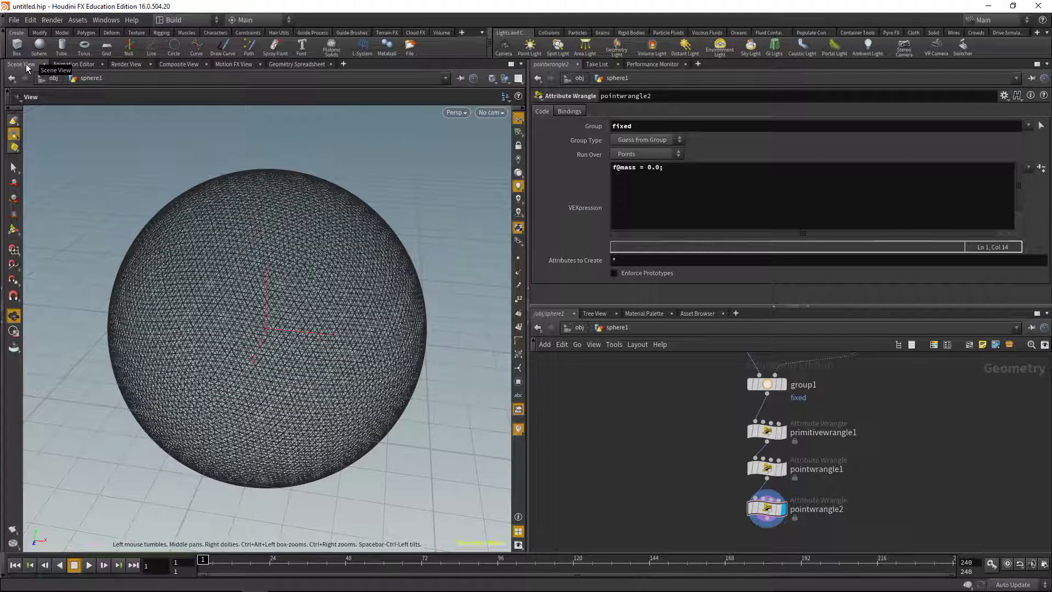
Add dopnet1 wired under pointwrangle2 and dive inside it to its output node
middle_drag(712, 528, 679, 411)
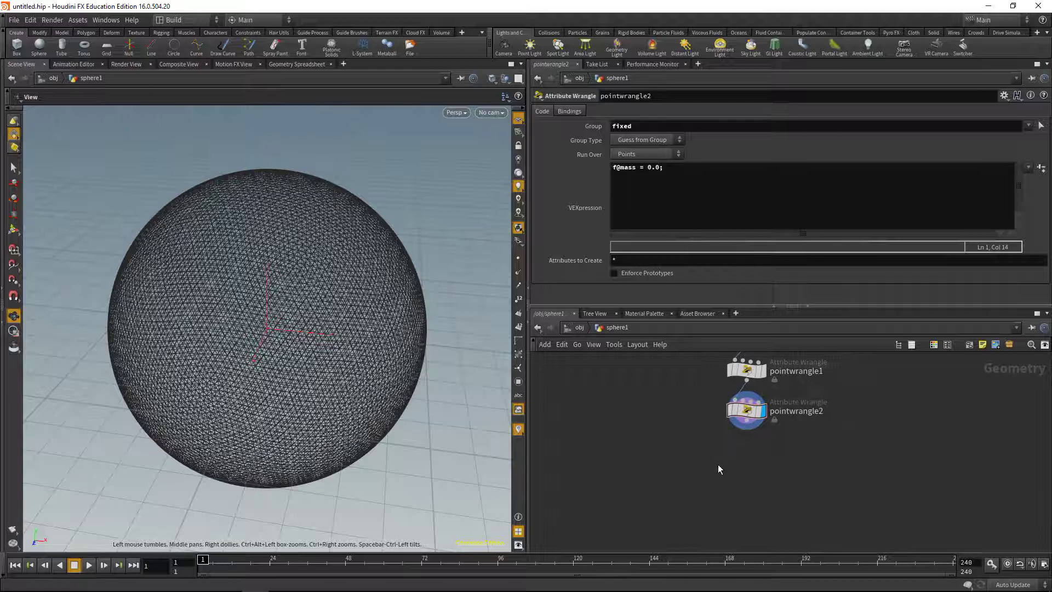
key(Tab)
text(dop)
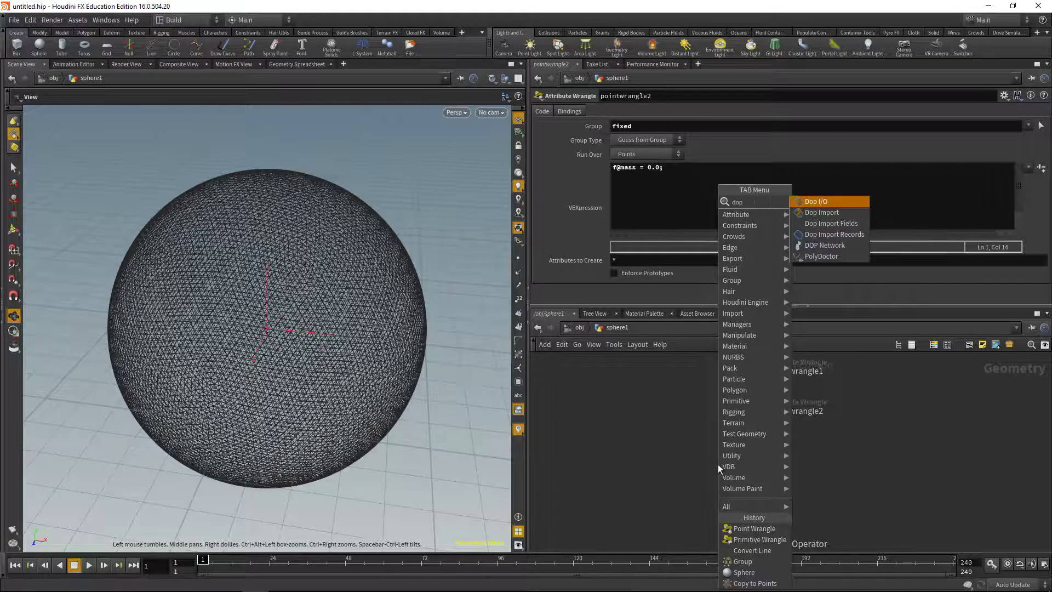
key(Down)
key(Down)
key(Down)
key(Down)
key(Return)
click(717, 465)
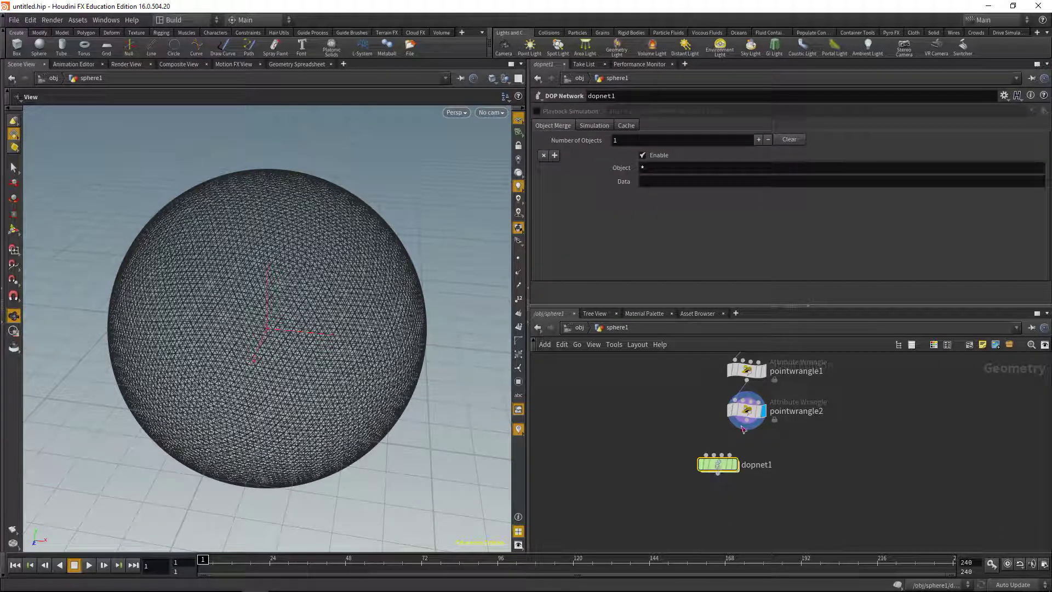
click(746, 428)
click(712, 469)
drag(712, 468, 738, 469)
double_click(738, 469)
middle_drag(757, 490, 703, 572)
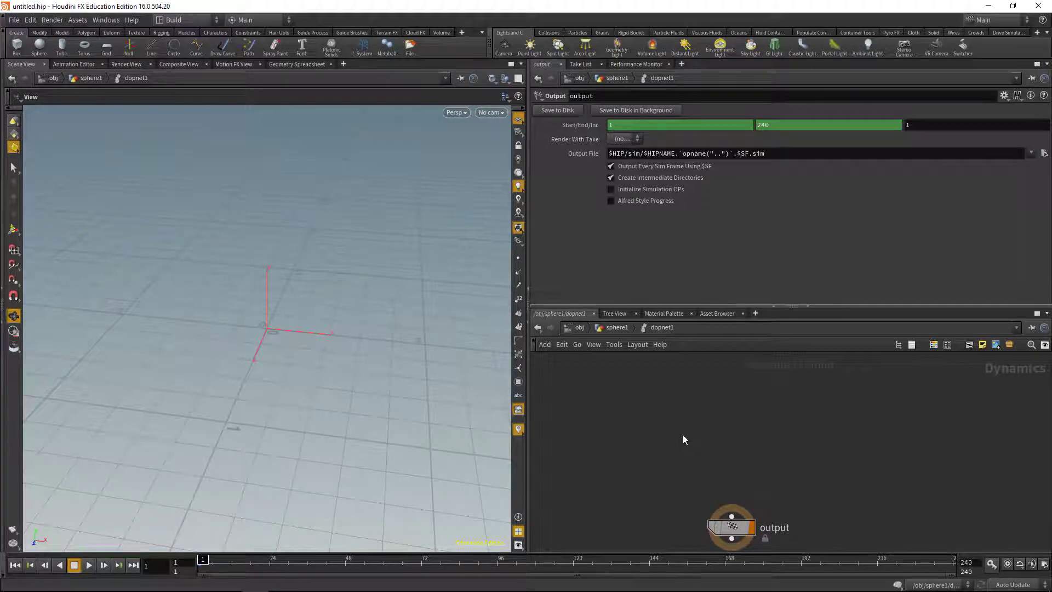
Add popsolver1 and wire it into the output node
key(Tab)
text(popsolv)
key(Return)
click(682, 435)
drag(683, 438, 733, 454)
click(732, 461)
click(733, 518)
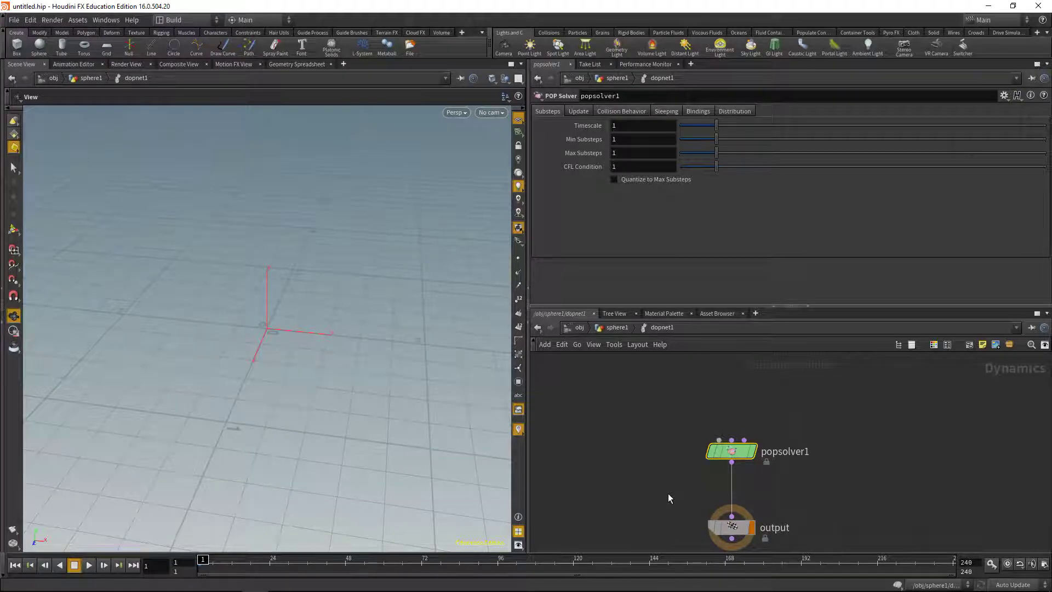
key(l)
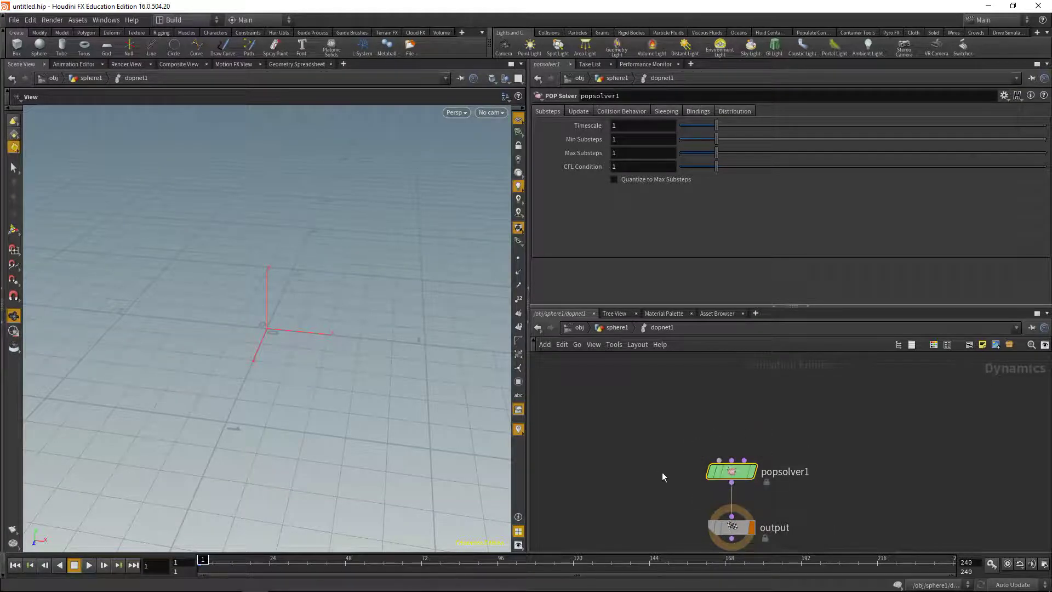
Add popobject1 above the solver, wired into popsolver1's first input
key(Tab)
text(pop)
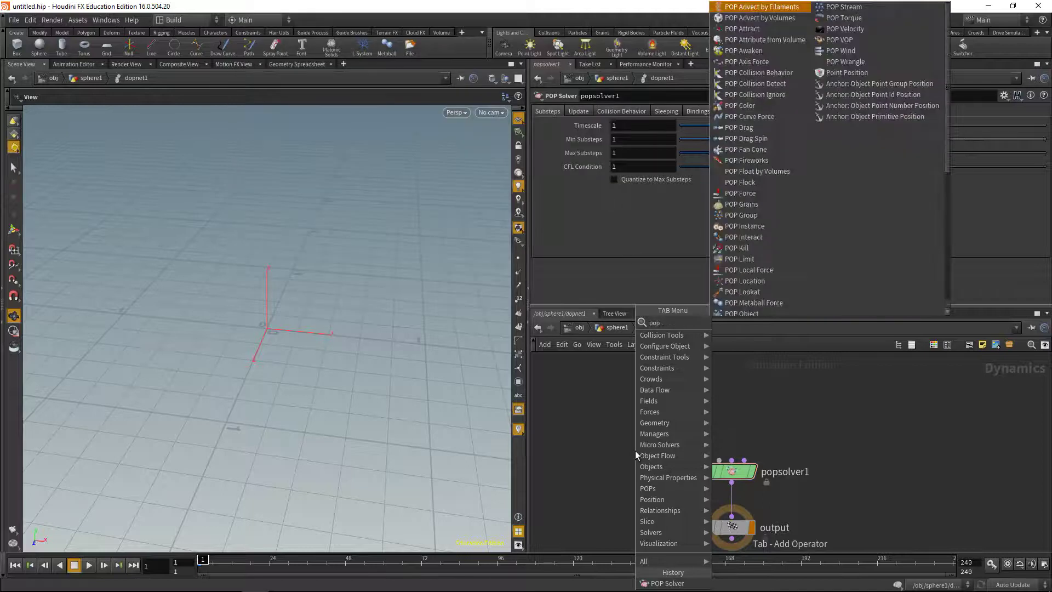
text( object)
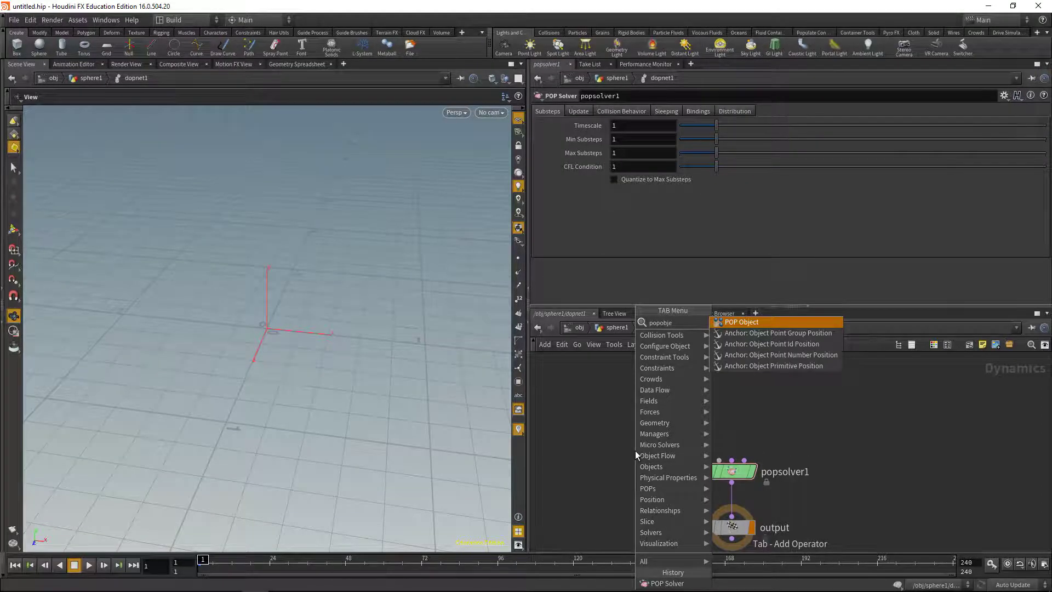
key(Return)
click(636, 450)
drag(636, 450, 657, 409)
click(655, 420)
click(719, 459)
mouse_move(661, 414)
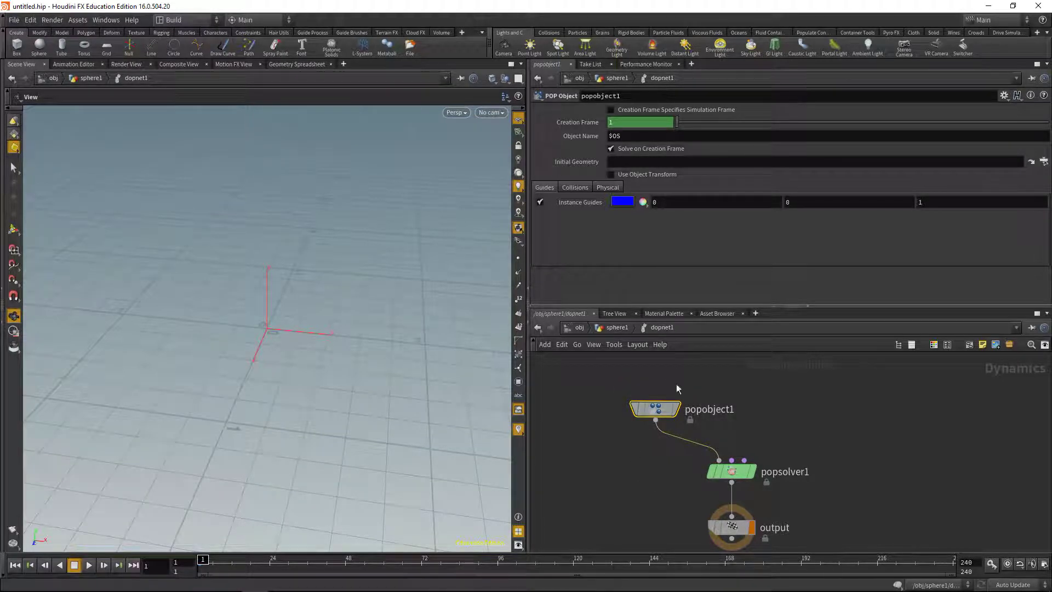
Add a POP Source node to dopnet1
key(Tab)
text(pops)
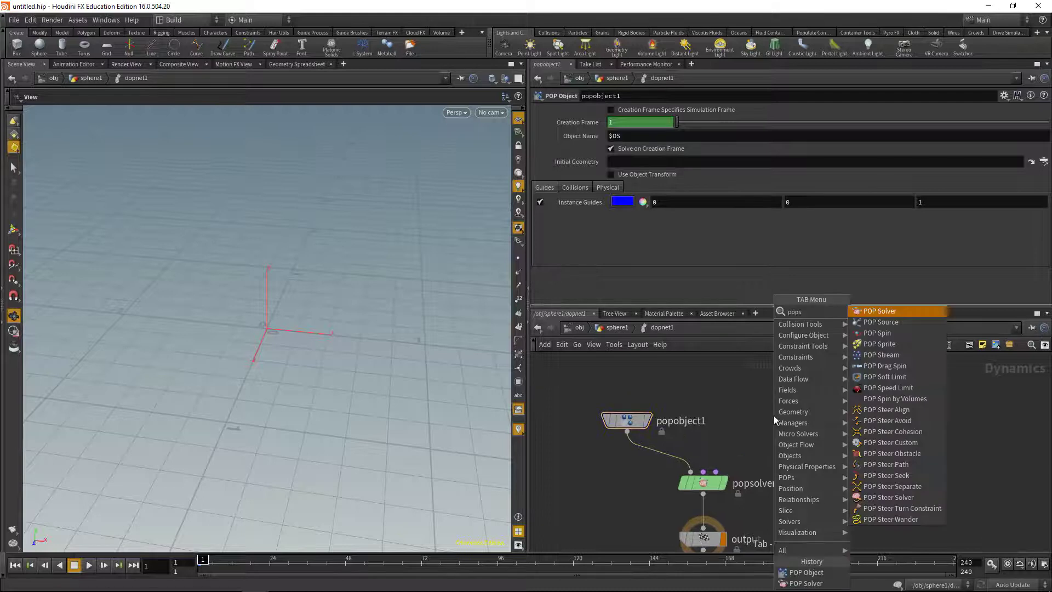
text(ourc)
key(Return)
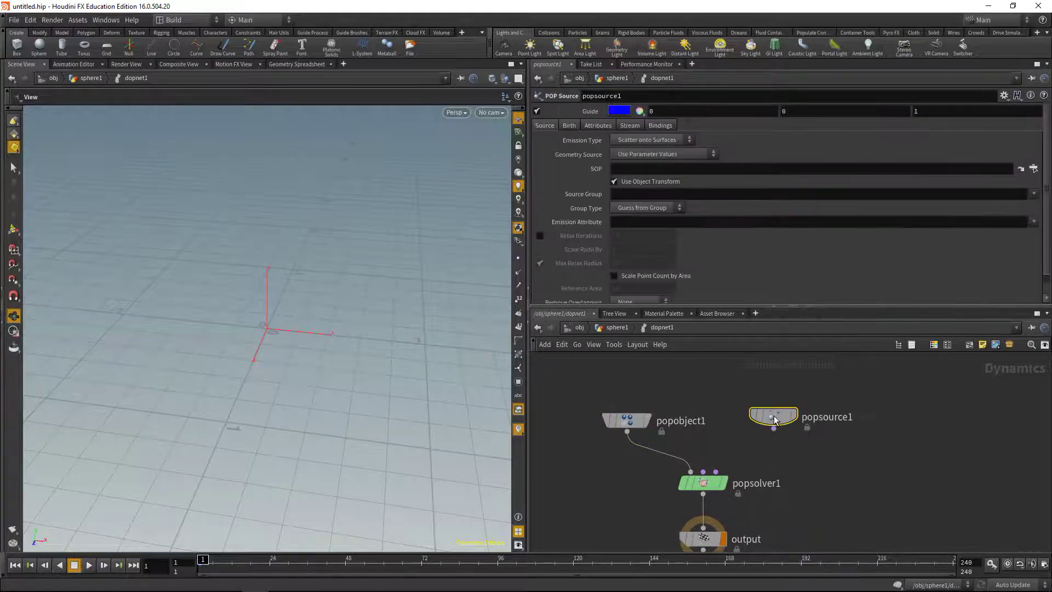
drag(773, 420, 763, 375)
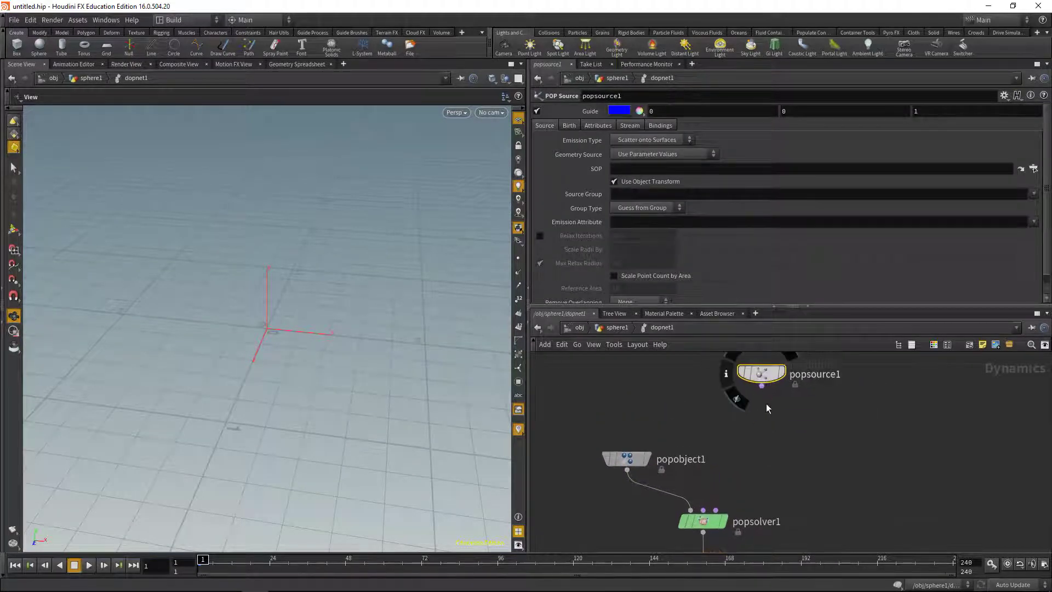
Add popgrains1 fed by popsource1 and wire it into popsolver1's second input
key(Tab)
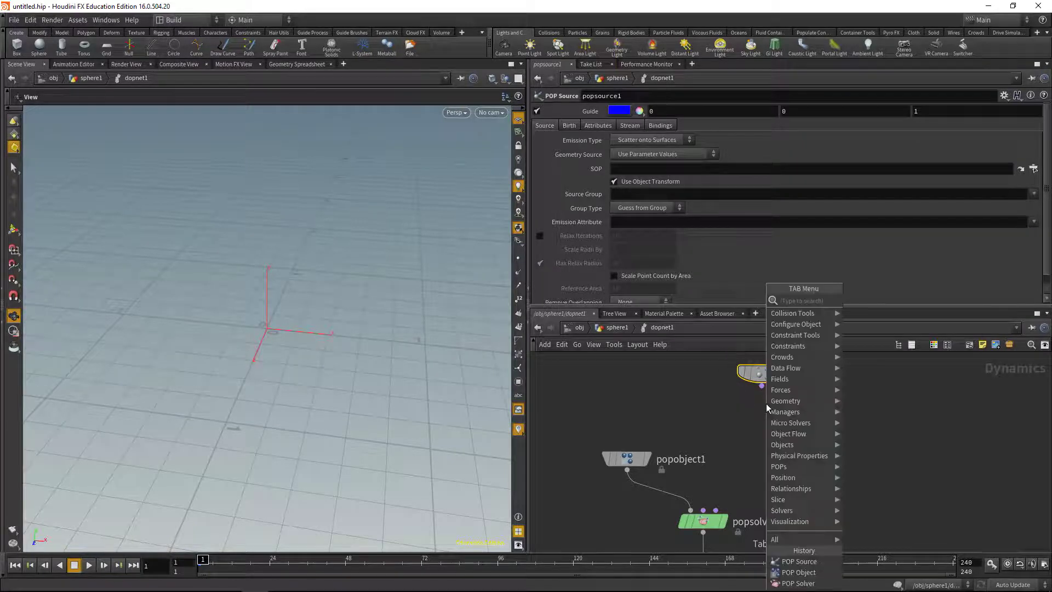
text(grain)
key(Return)
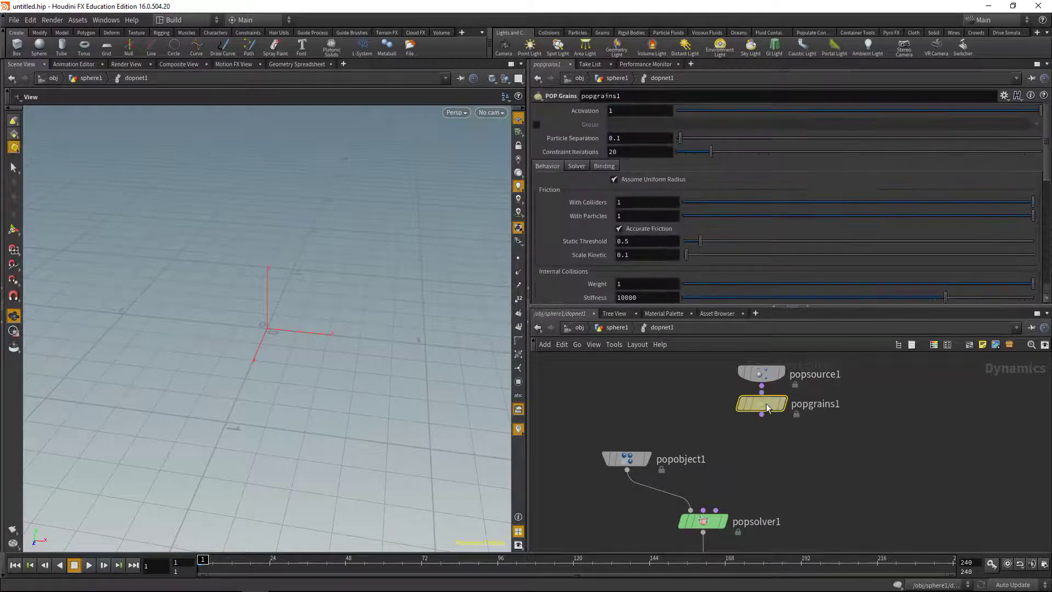
drag(766, 403, 762, 431)
click(761, 453)
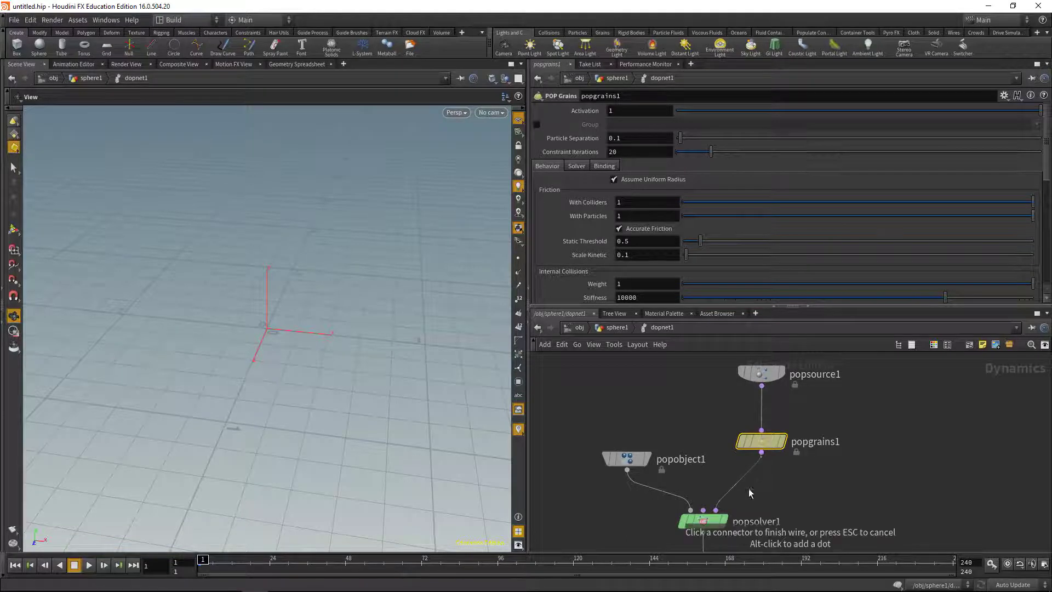
click(716, 510)
drag(760, 373, 761, 404)
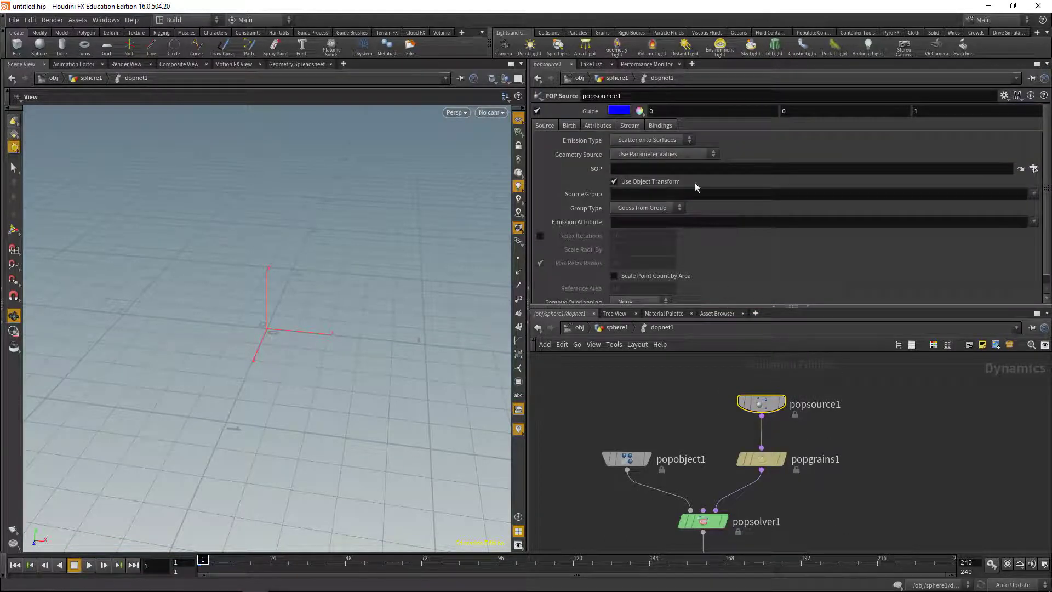
Set popsource1's Emission Type to All Geometry
click(671, 141)
click(662, 157)
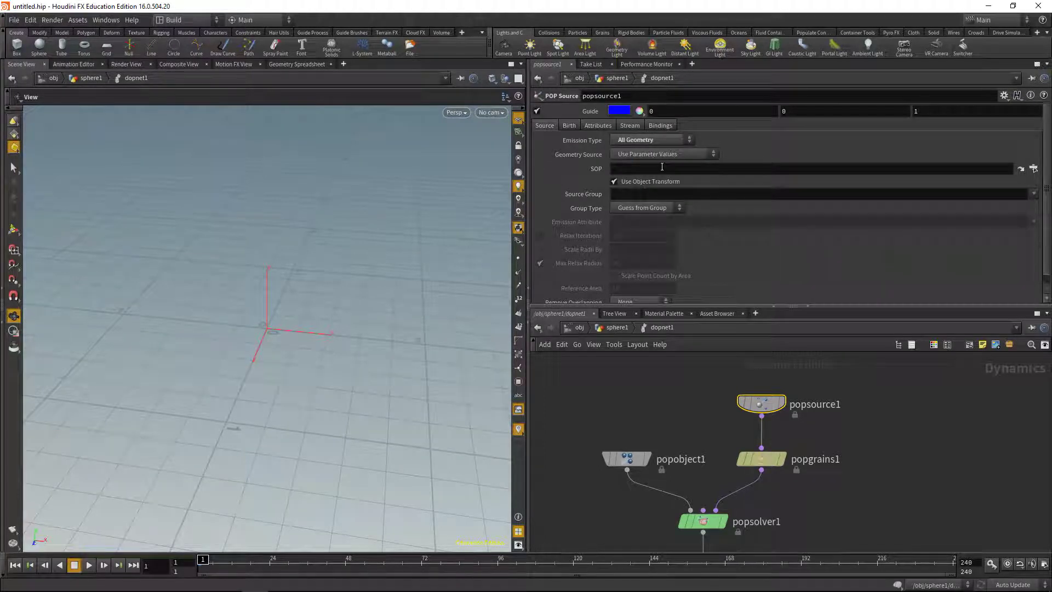
click(656, 155)
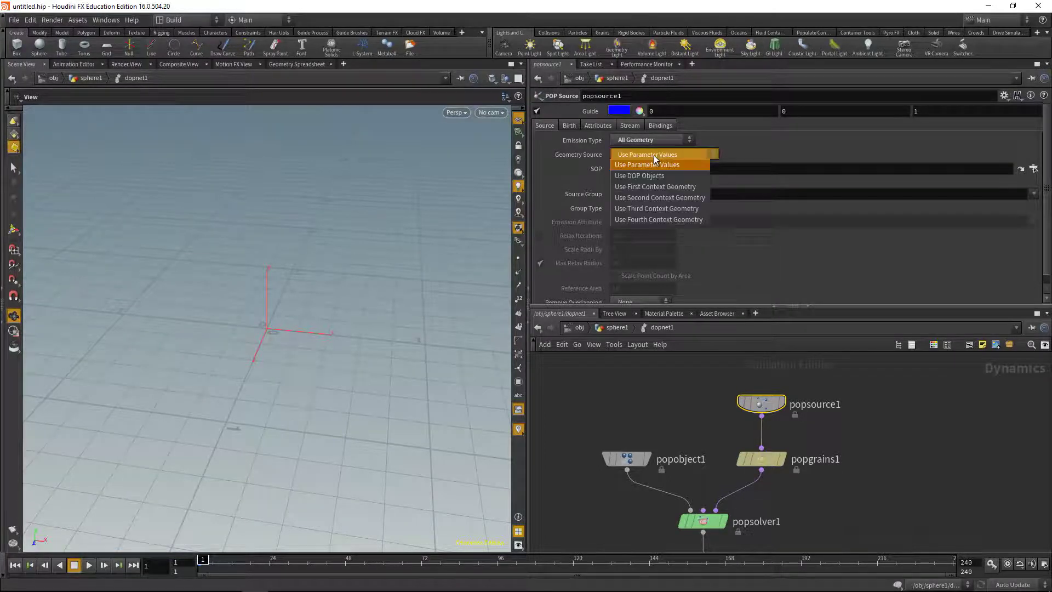
Source the POP Source from the first context geometry and set Impulse Activation to $FF==1
click(661, 186)
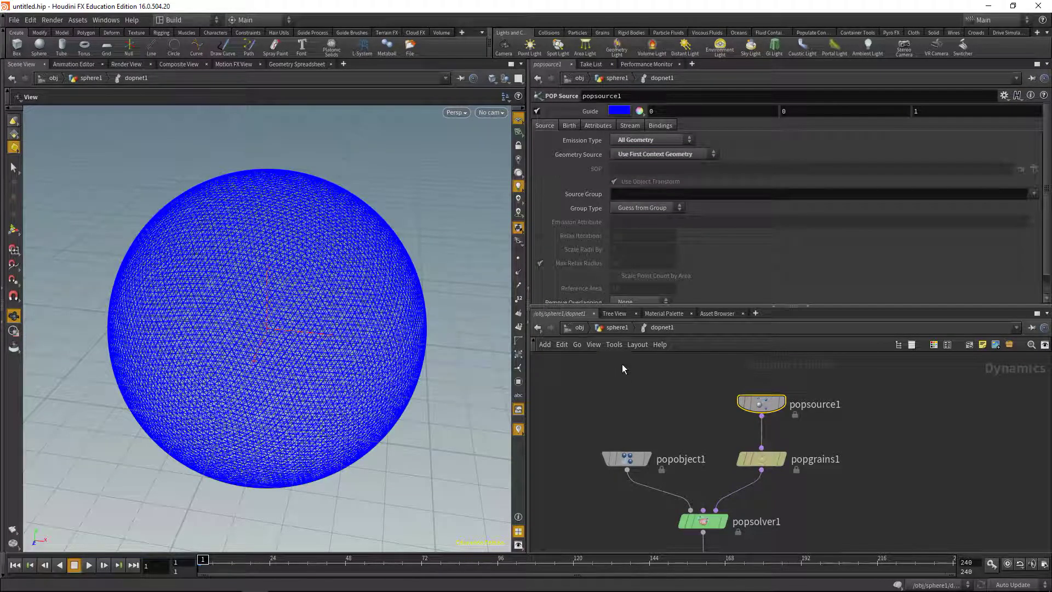
click(569, 125)
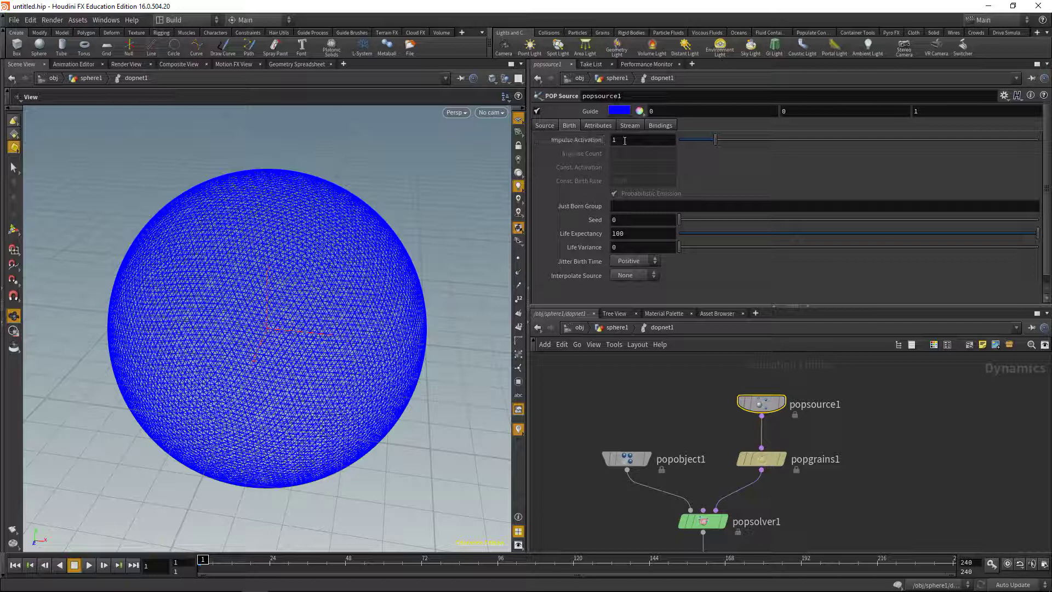
click(622, 142)
text($FF)
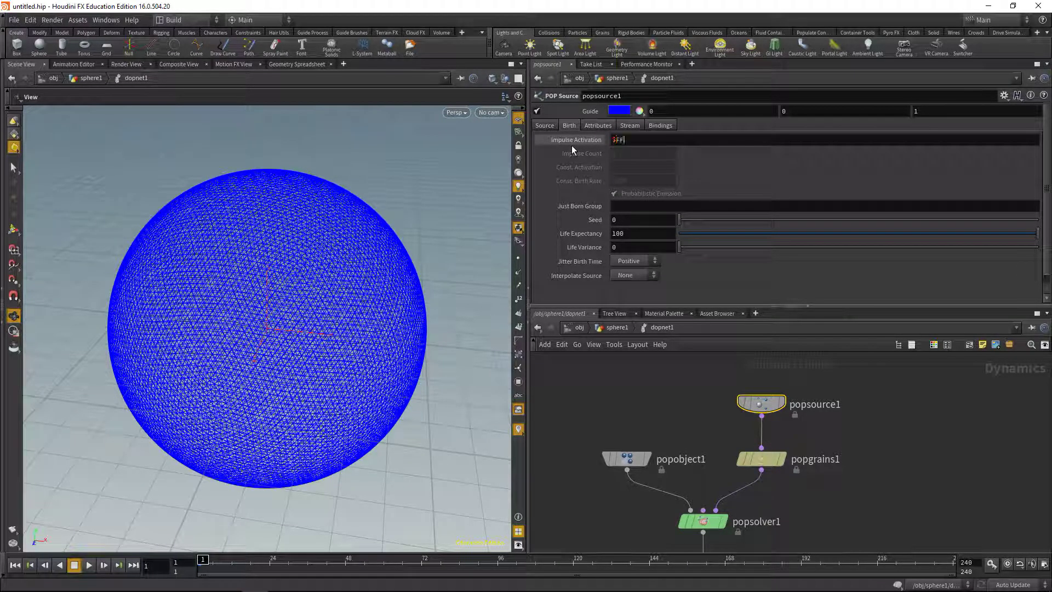
text(==1)
key(Return)
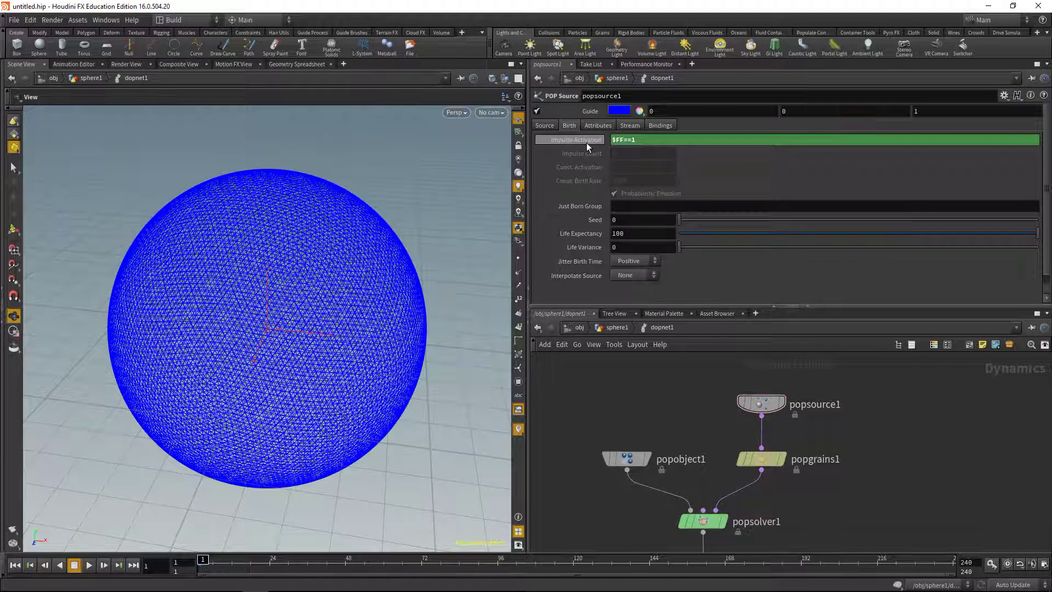
click(583, 140)
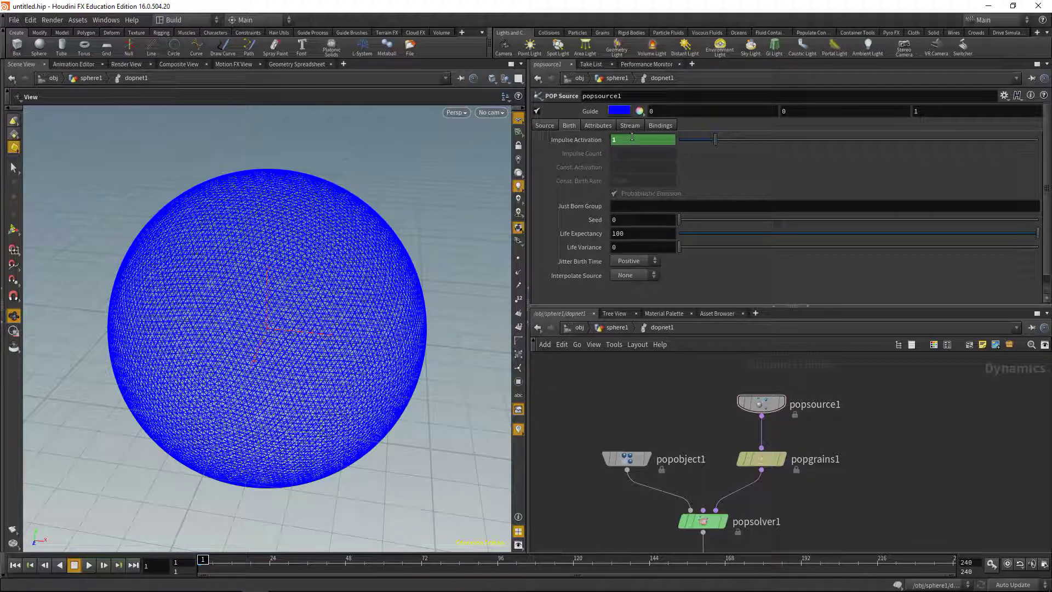
Step forward three frames to check the emission, then return to frame 1
click(104, 565)
click(104, 564)
click(104, 565)
click(15, 564)
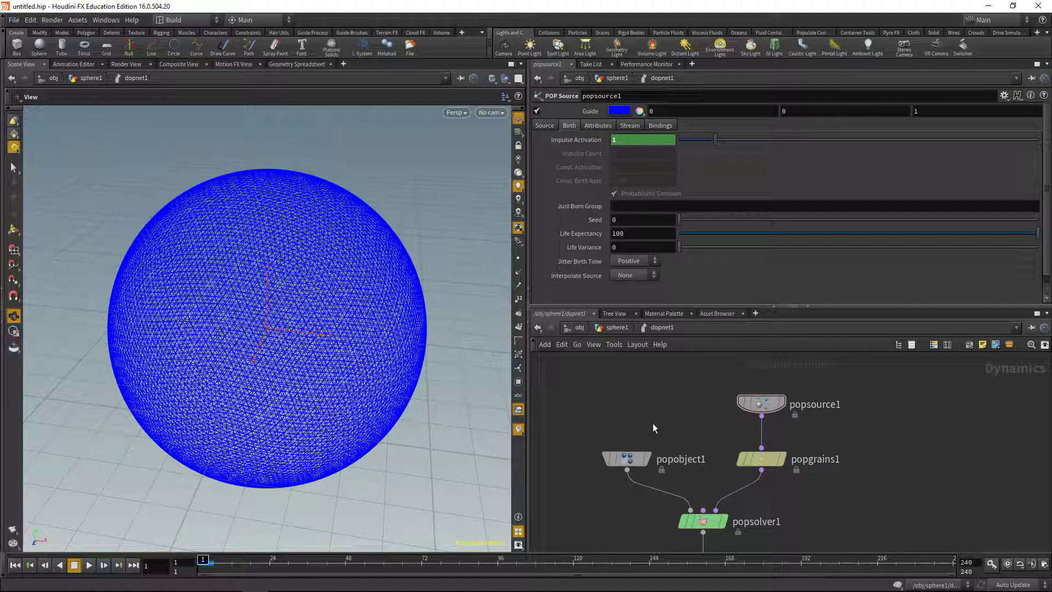
Set popgrains1's friction with colliders and with particles to 0
click(761, 458)
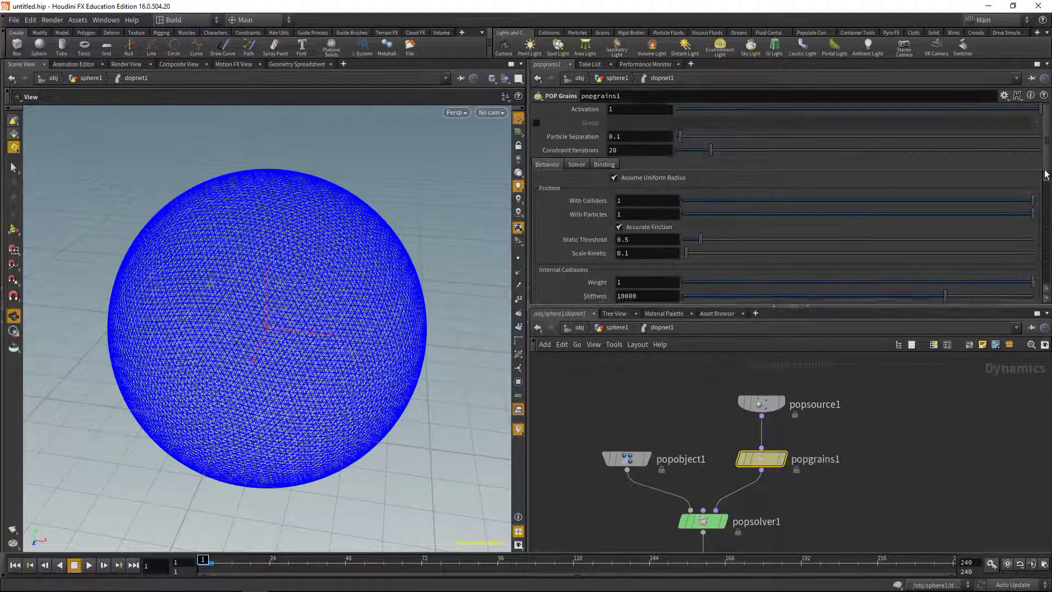
scroll(1045, 174, down, 3)
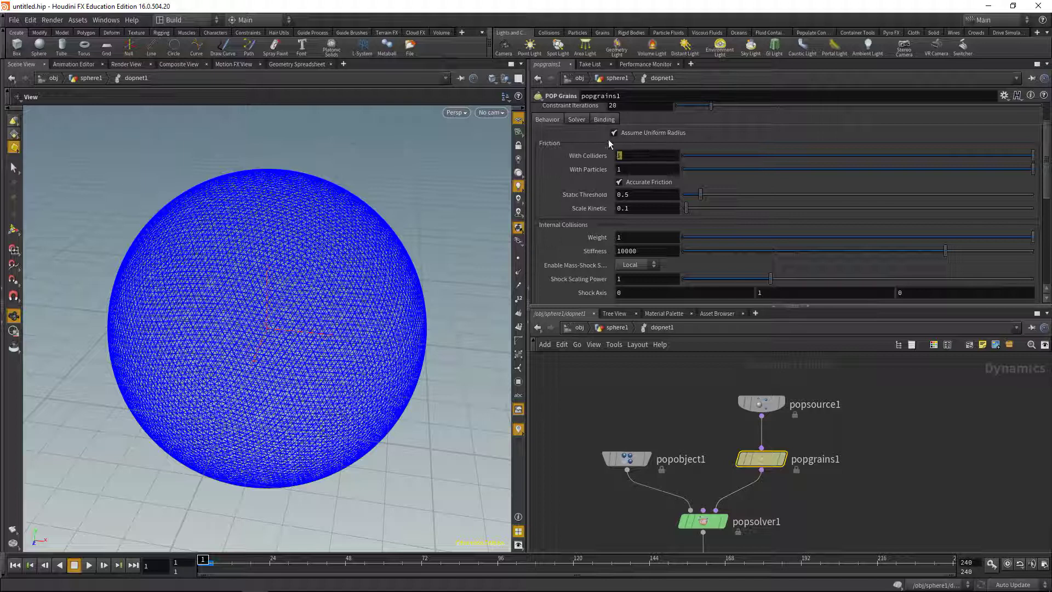
text(0)
key(Tab)
text(0)
key(Return)
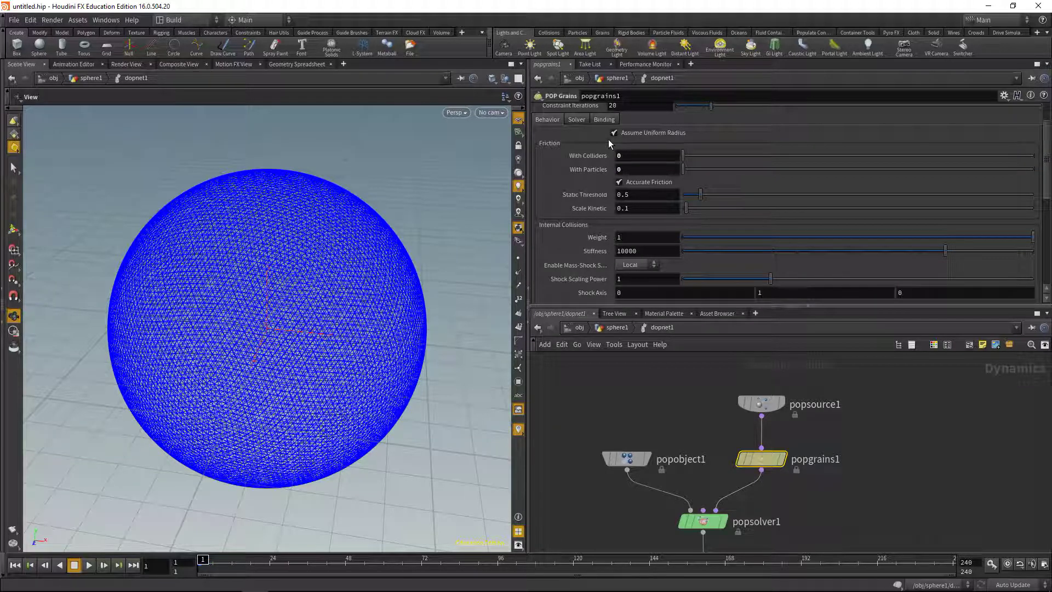
Set the Internal Collisions and Targets (Pins) weights to 0 and Explicit Constraints weight to 1
click(632, 236)
text(0)
key(Tab)
key(Tab)
key(Tab)
key(Tab)
key(Tab)
key(Tab)
key(Tab)
key(Tab)
key(Tab)
key(Tab)
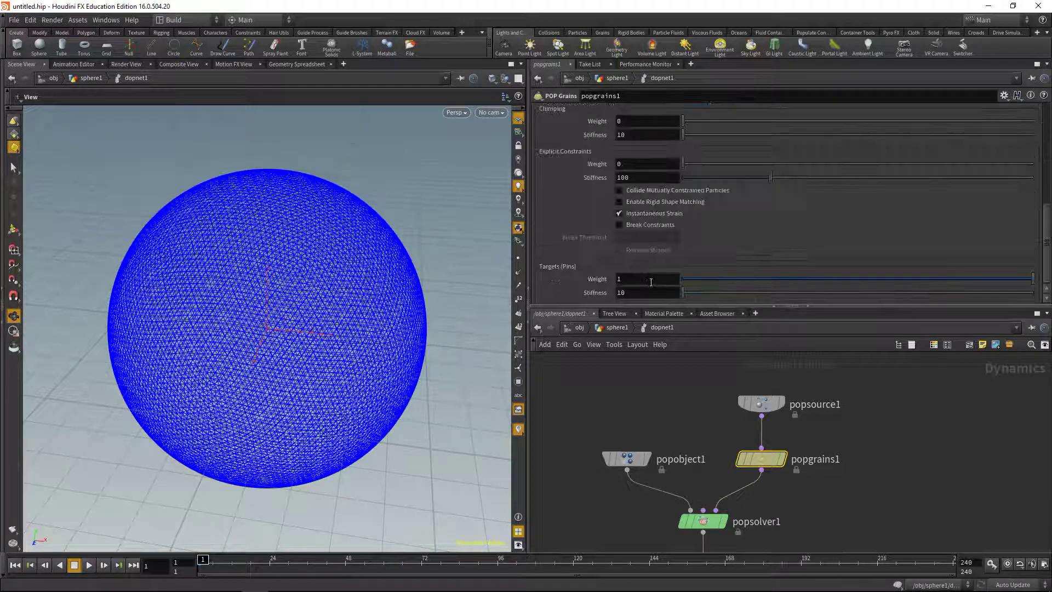
text(0)
key(Return)
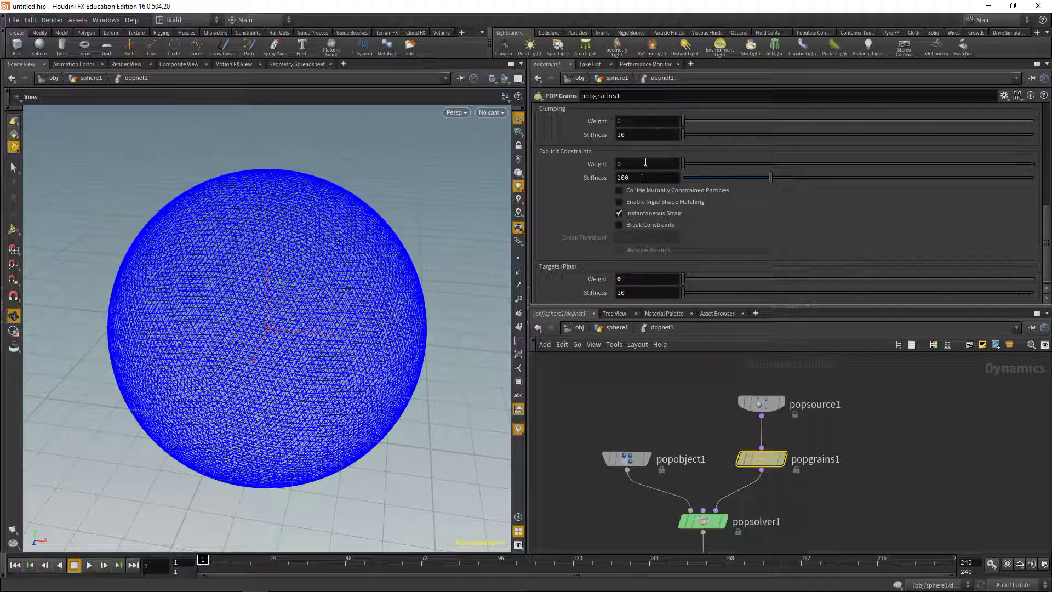
click(619, 163)
text(1)
key(Return)
scroll(577, 164, up, 5)
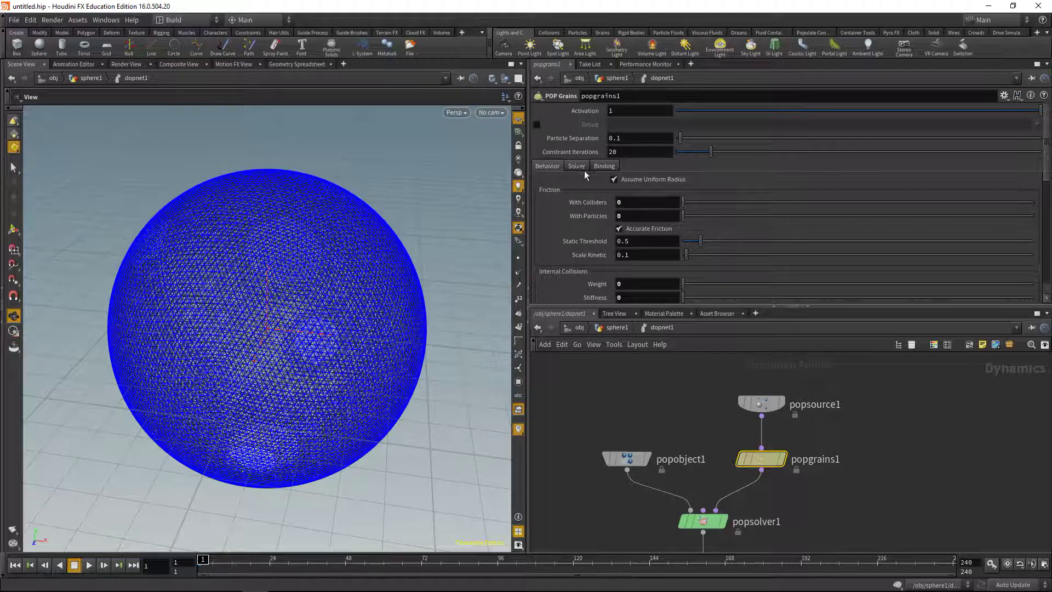
Display dopnet1's simulation on the sphere, play it briefly, and rewind to frame 1
click(615, 327)
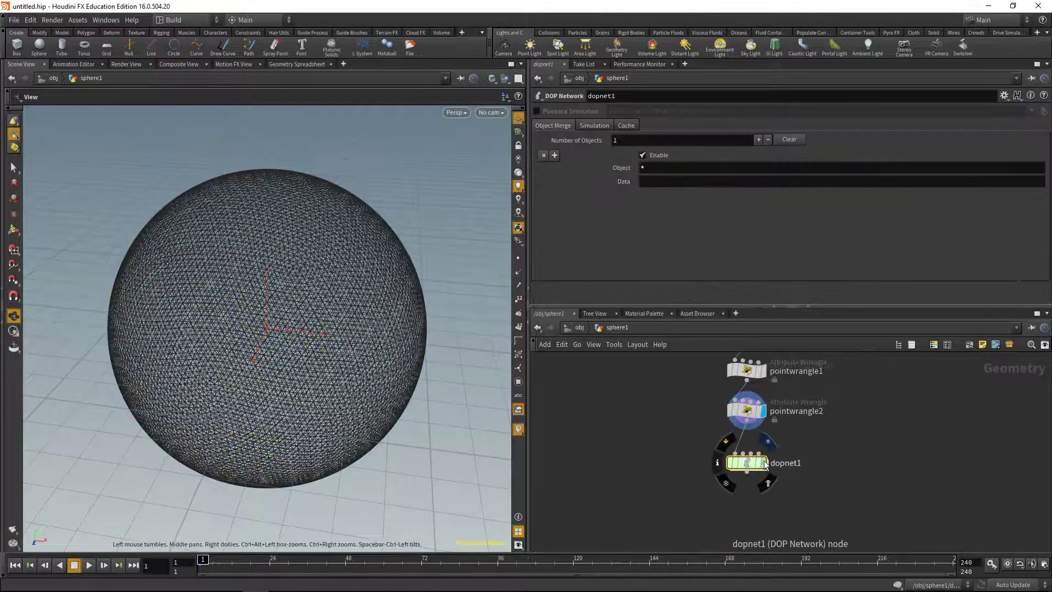
click(763, 462)
click(89, 564)
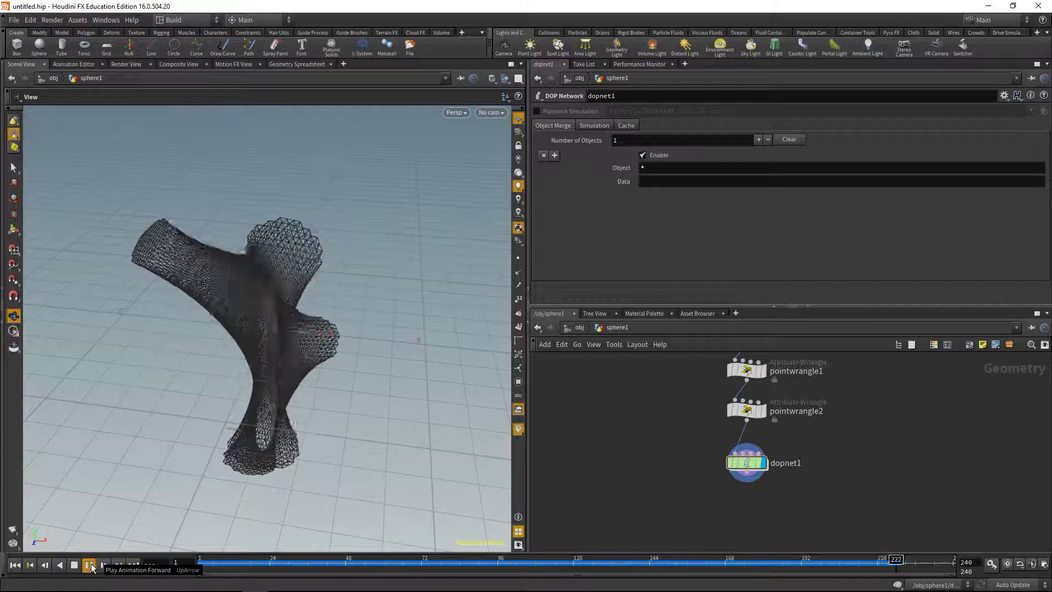
click(90, 565)
click(15, 564)
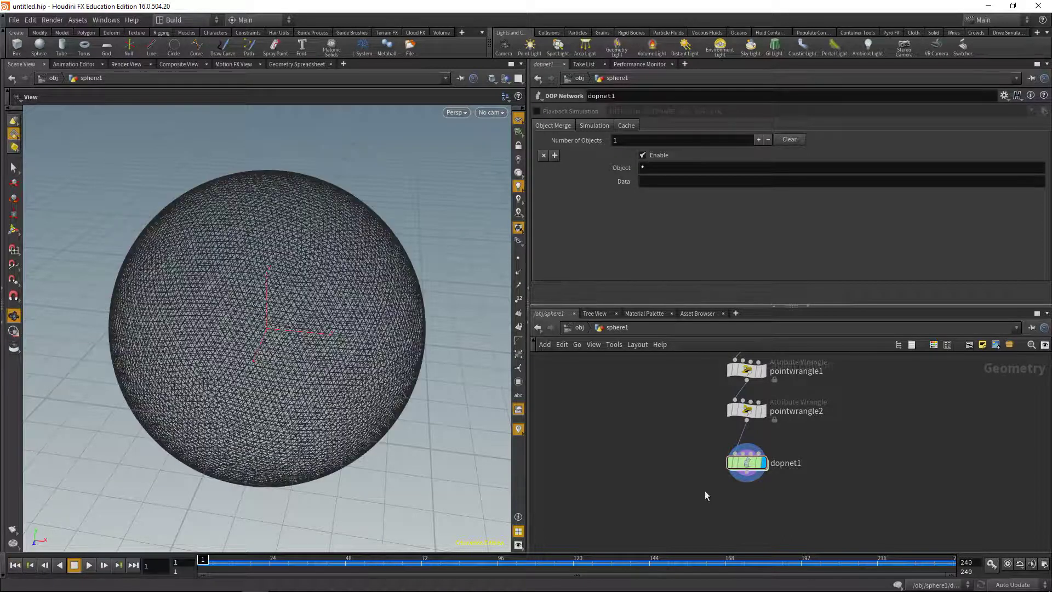
Inside dopnet1, set popgrains1's Solver Velocity Blend to 0, then return to sphere1
key(Return)
click(823, 458)
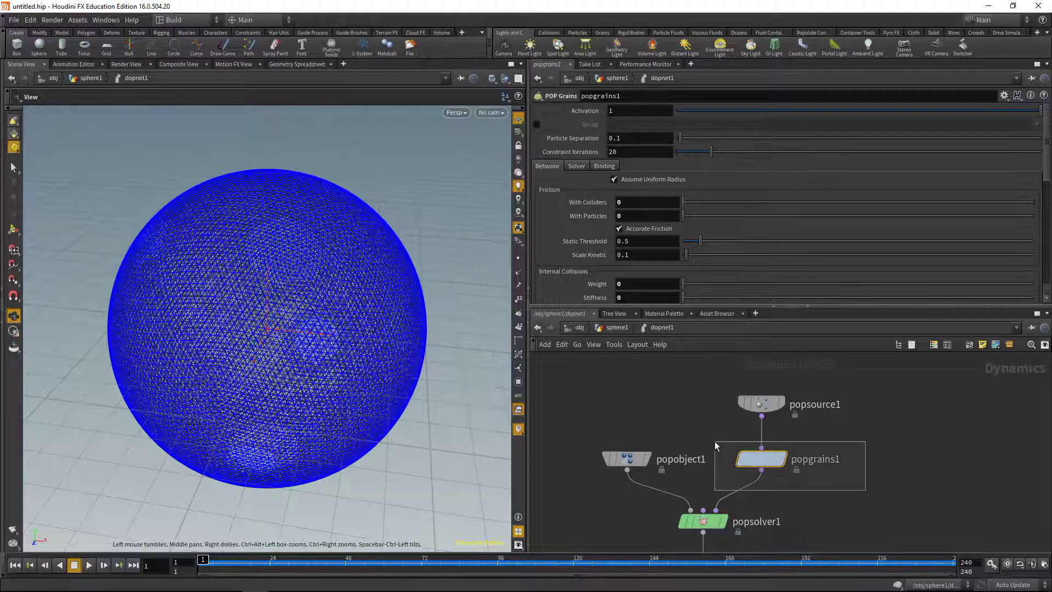
click(576, 165)
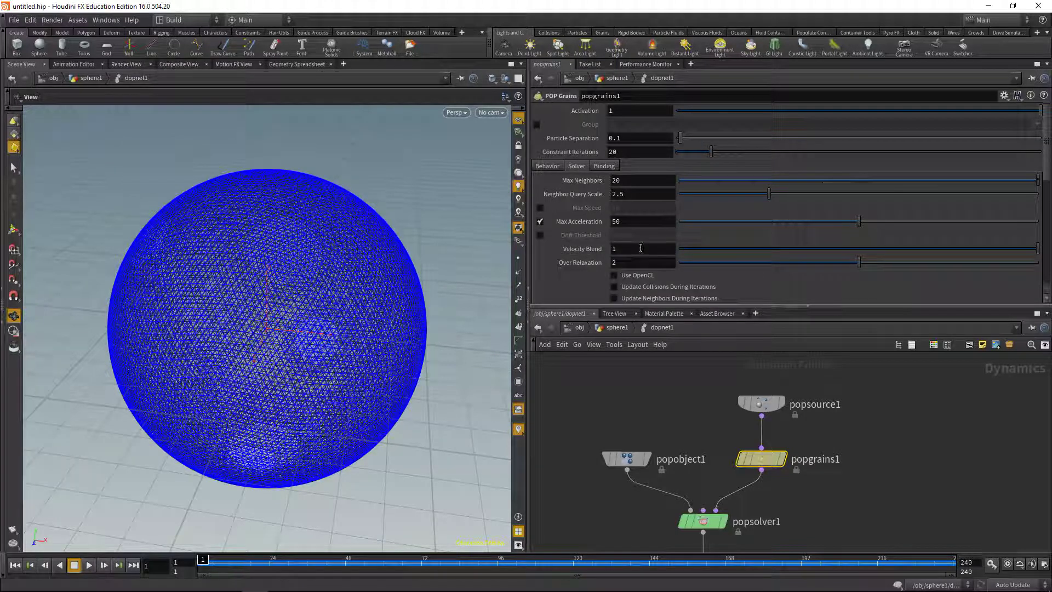
click(619, 249)
text(0)
key(Return)
click(600, 332)
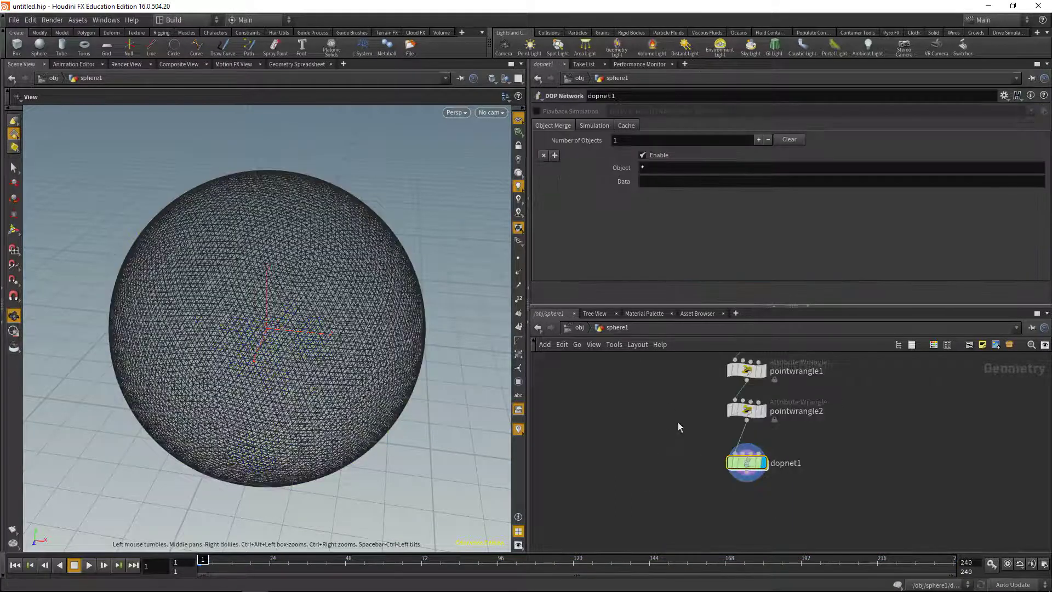
Extend the global animation range to end at frame 480 and play the simulation through it
click(89, 565)
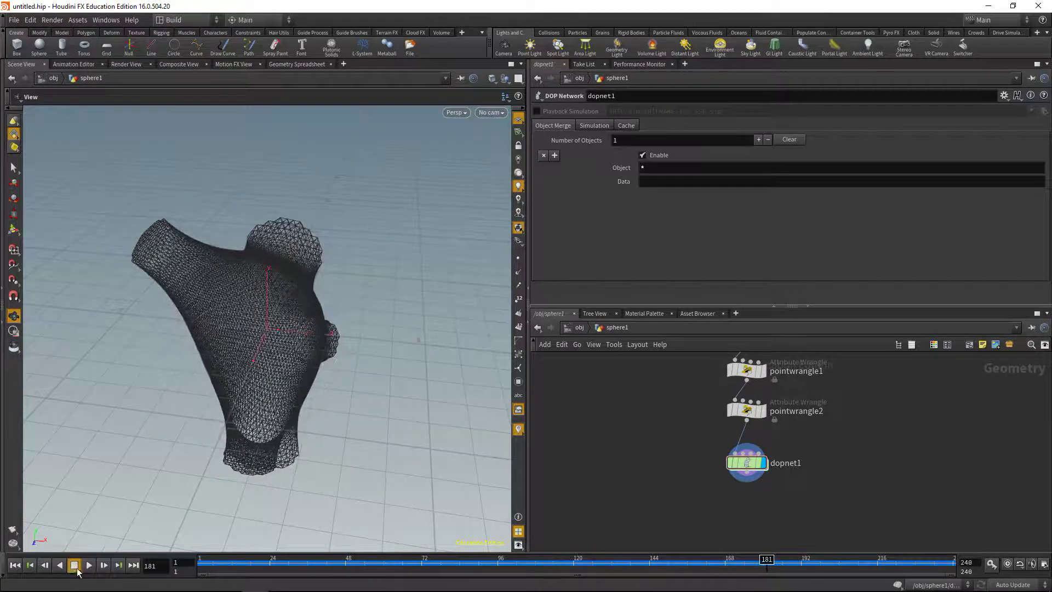
key(Escape)
click(1043, 564)
text(80)
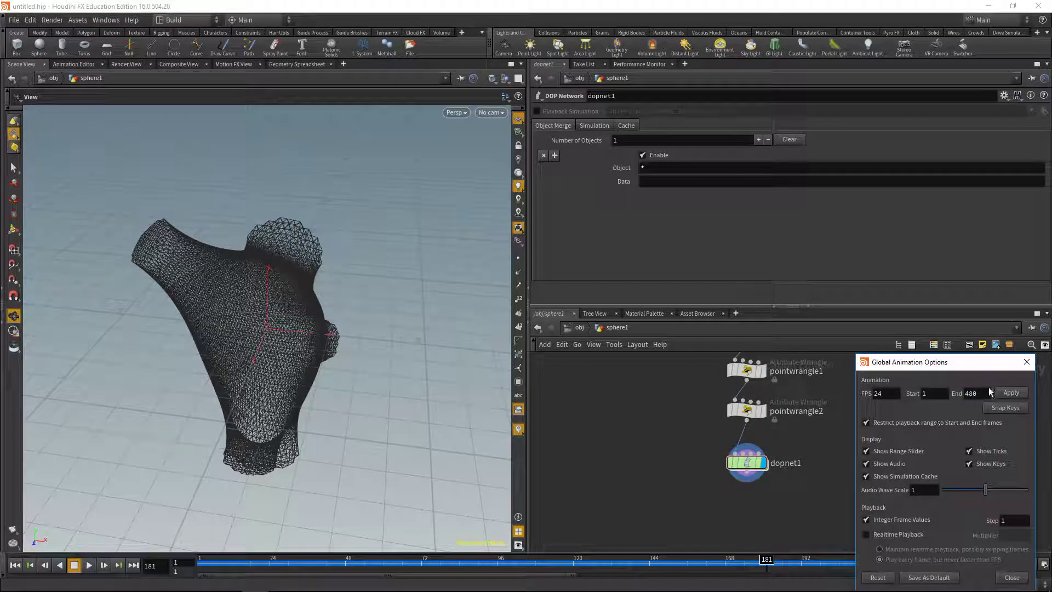
click(1011, 392)
click(1026, 362)
key(Up)
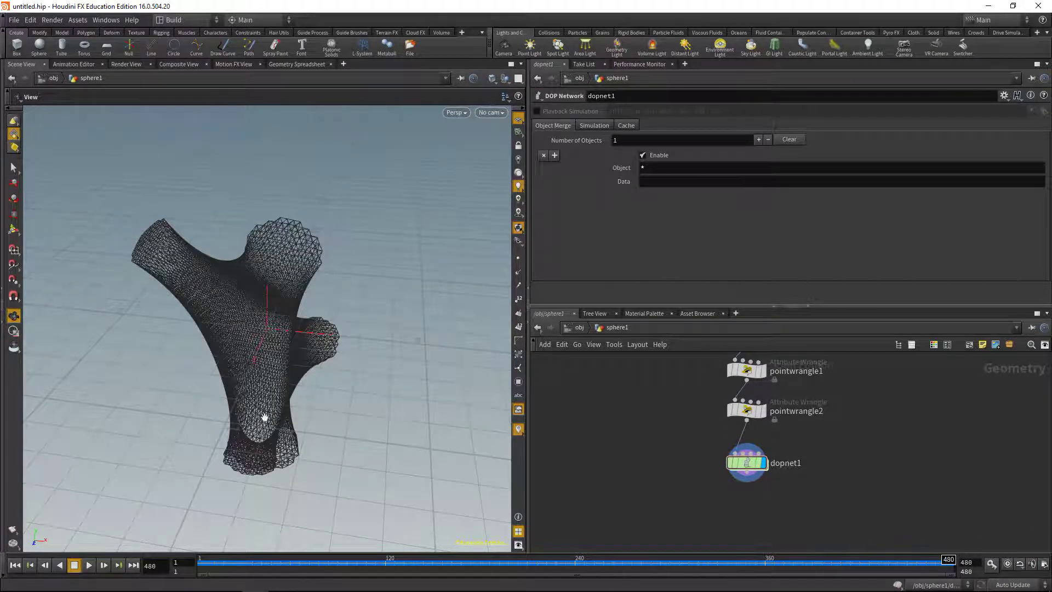
Orbit the view to inspect the settled mesh, then select dopnet1 and dive inside it
drag(300, 363, 170, 390)
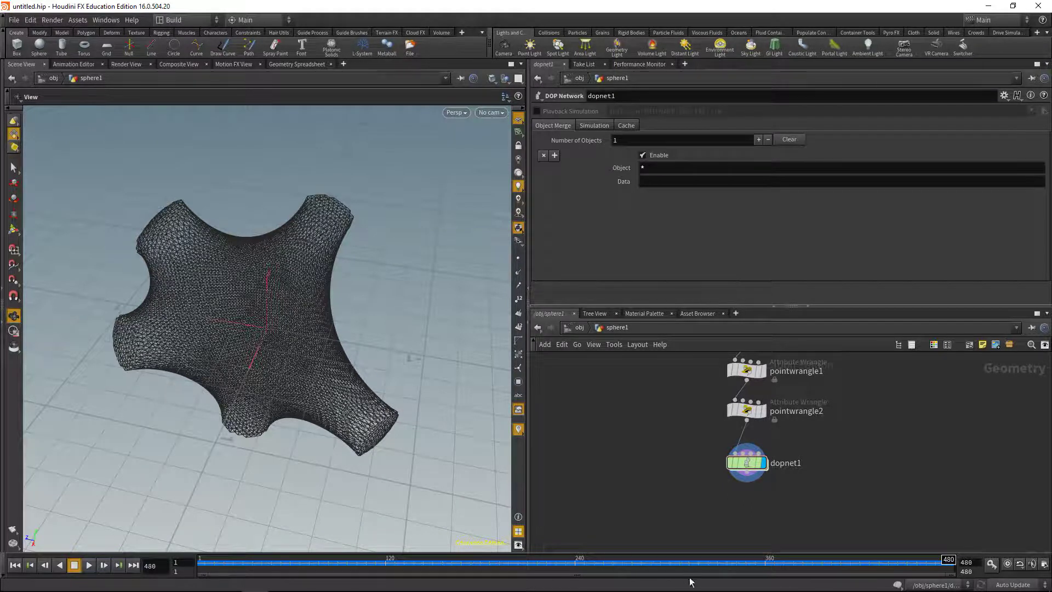
drag(695, 501, 780, 456)
key(Return)
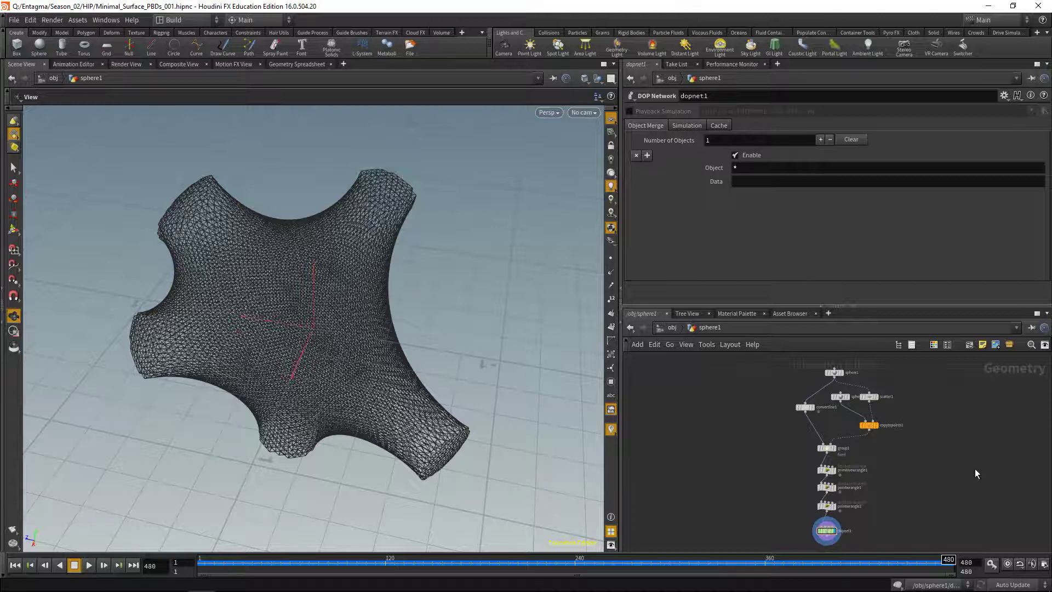
Add a point wrangle with sphere1 in its first input and dopnet1 in its second
scroll(761, 475, down, 2)
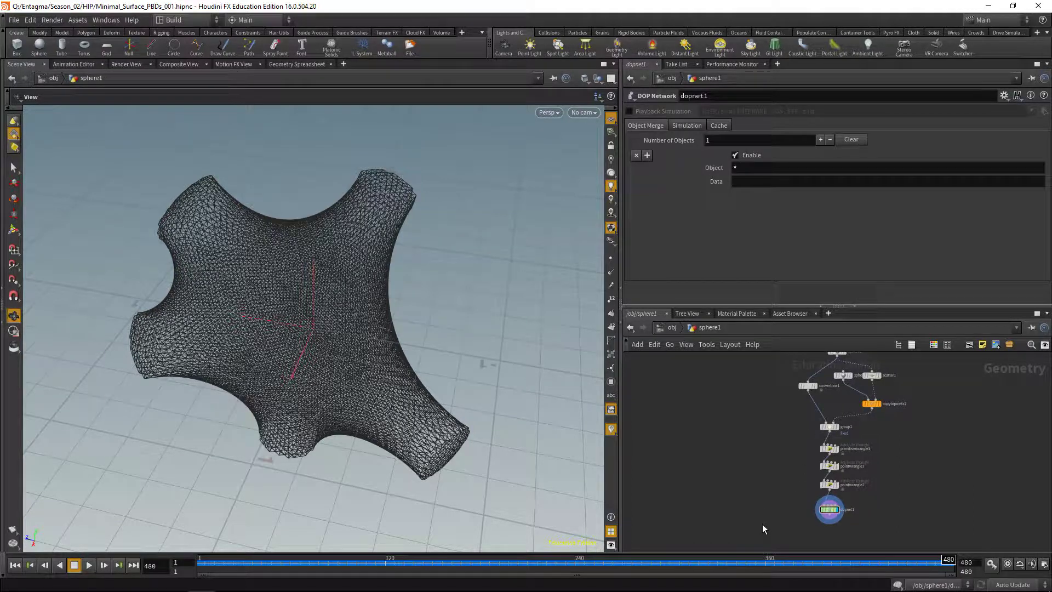
key(Tab)
key(Escape)
click(761, 524)
scroll(837, 405, up, 1)
click(838, 416)
scroll(742, 474, up, 3)
click(821, 445)
click(825, 452)
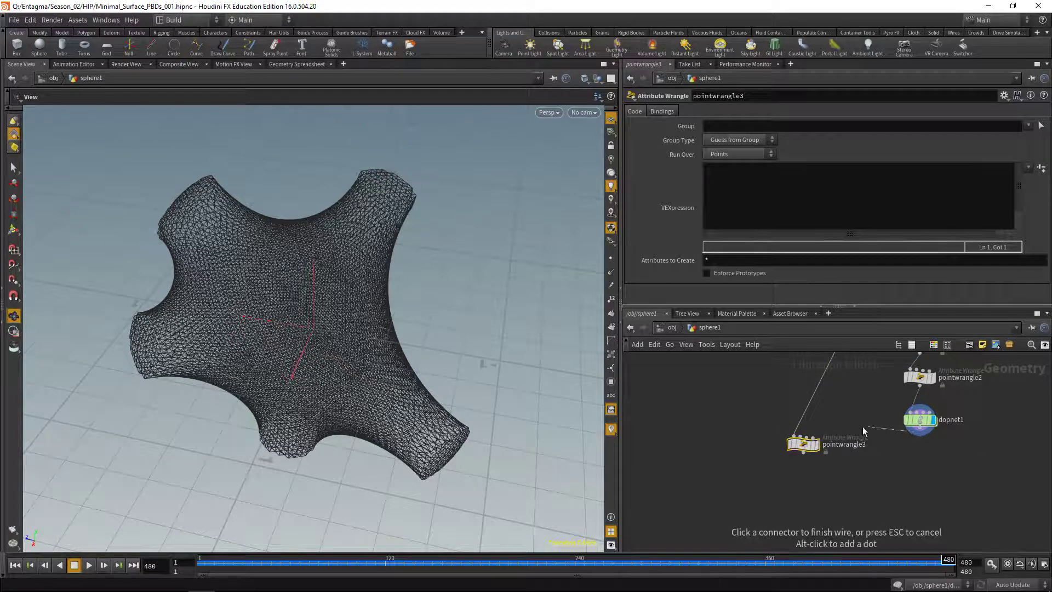
click(804, 437)
click(759, 186)
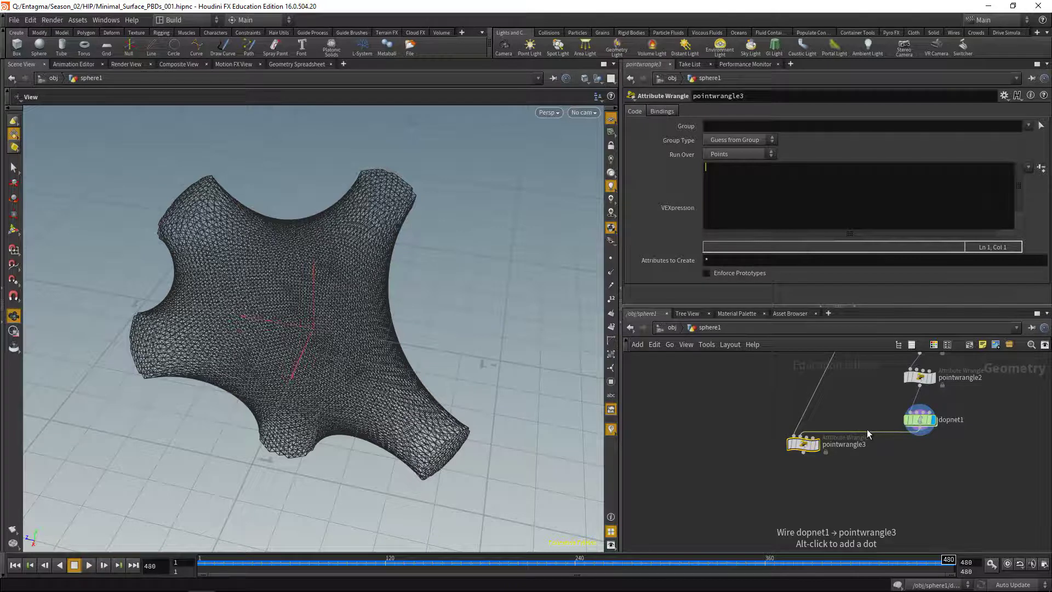
text(v@P = point(1,""))
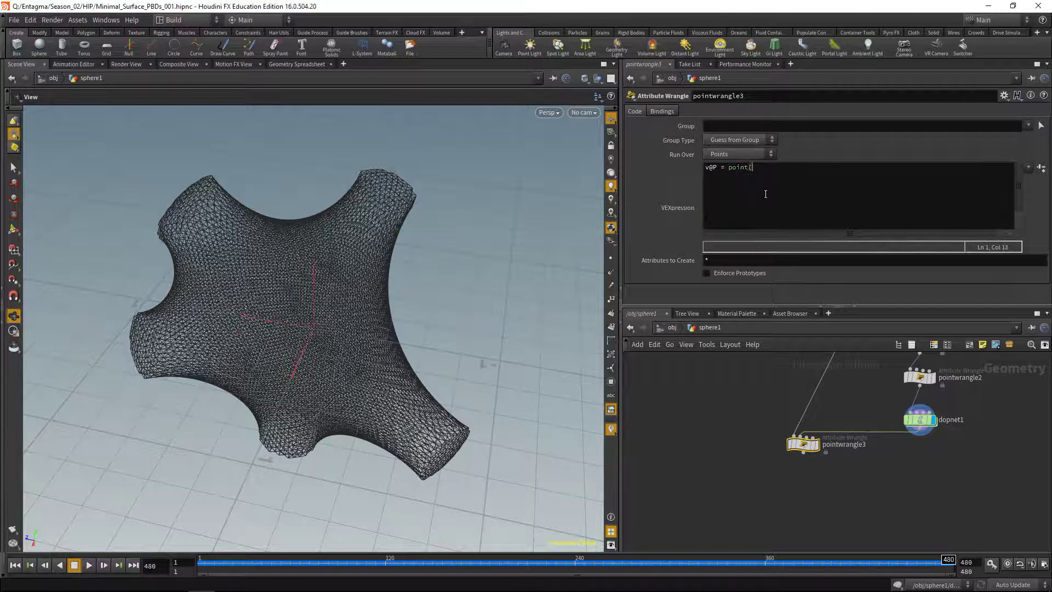
text(;)
key(Left)
key(Left)
text(1,"P",@ptnum)
click(816, 444)
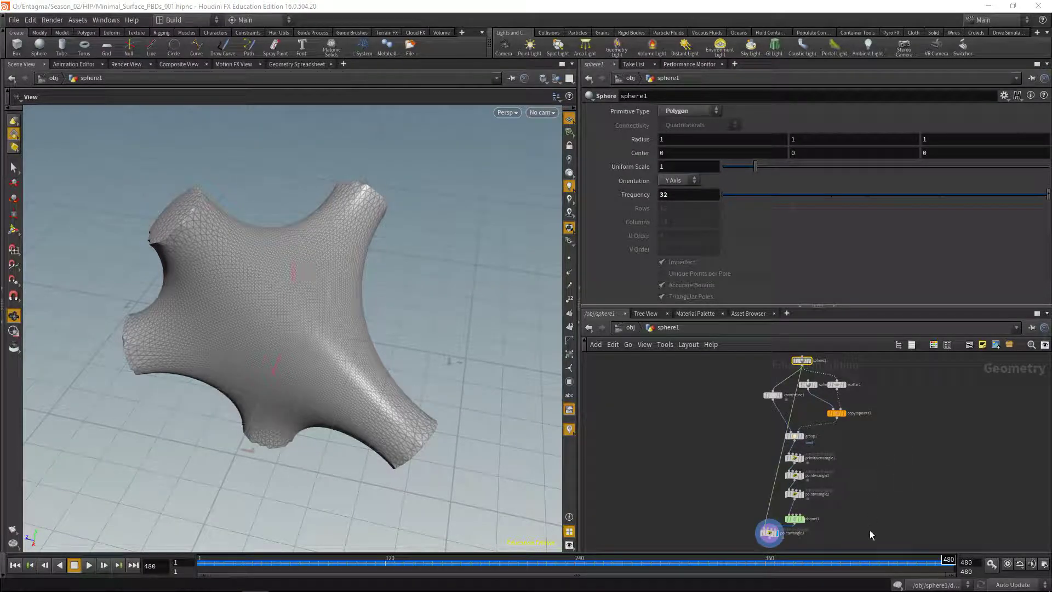
Inside dopnet1, turn on popgrains1's Update Collisions During Iterations option
double_click(793, 517)
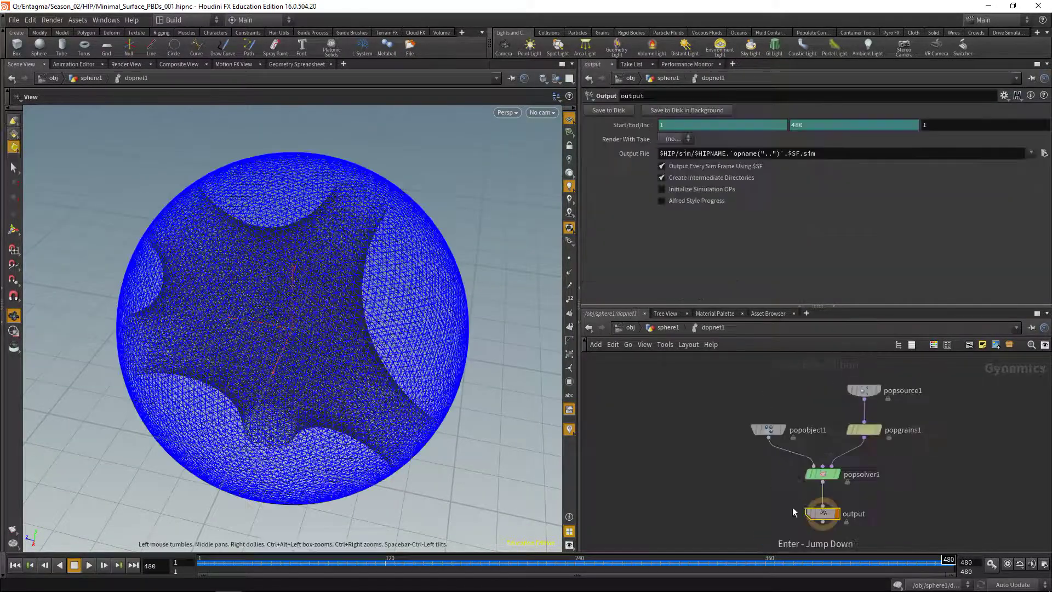
click(864, 429)
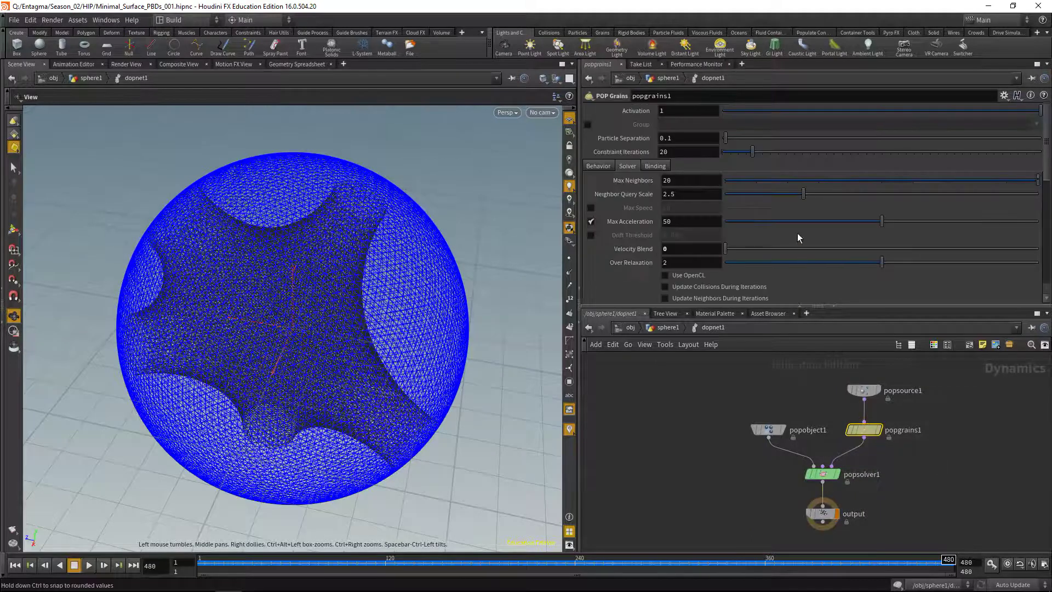
click(665, 287)
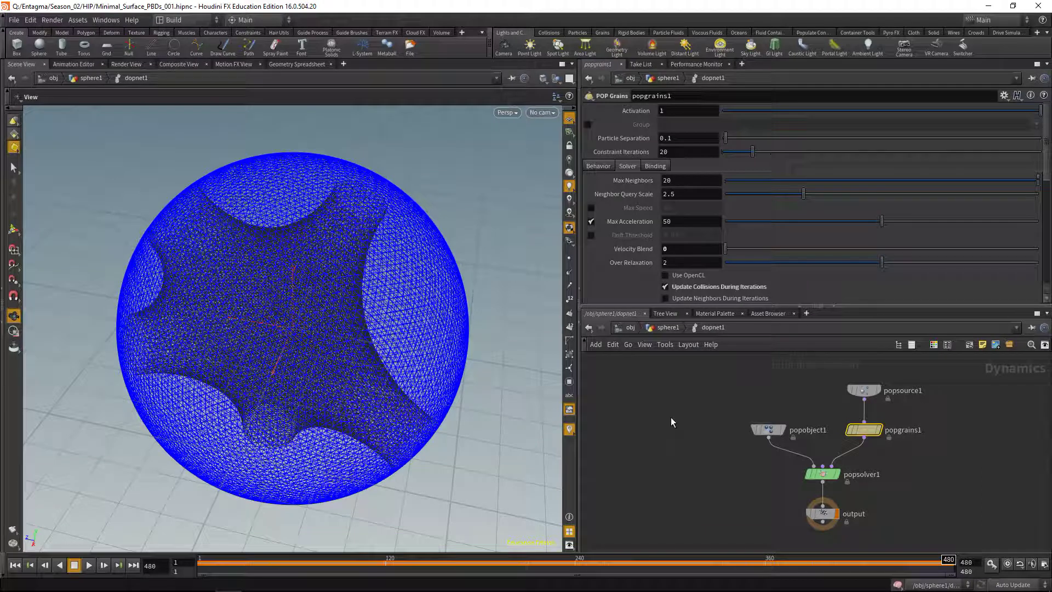